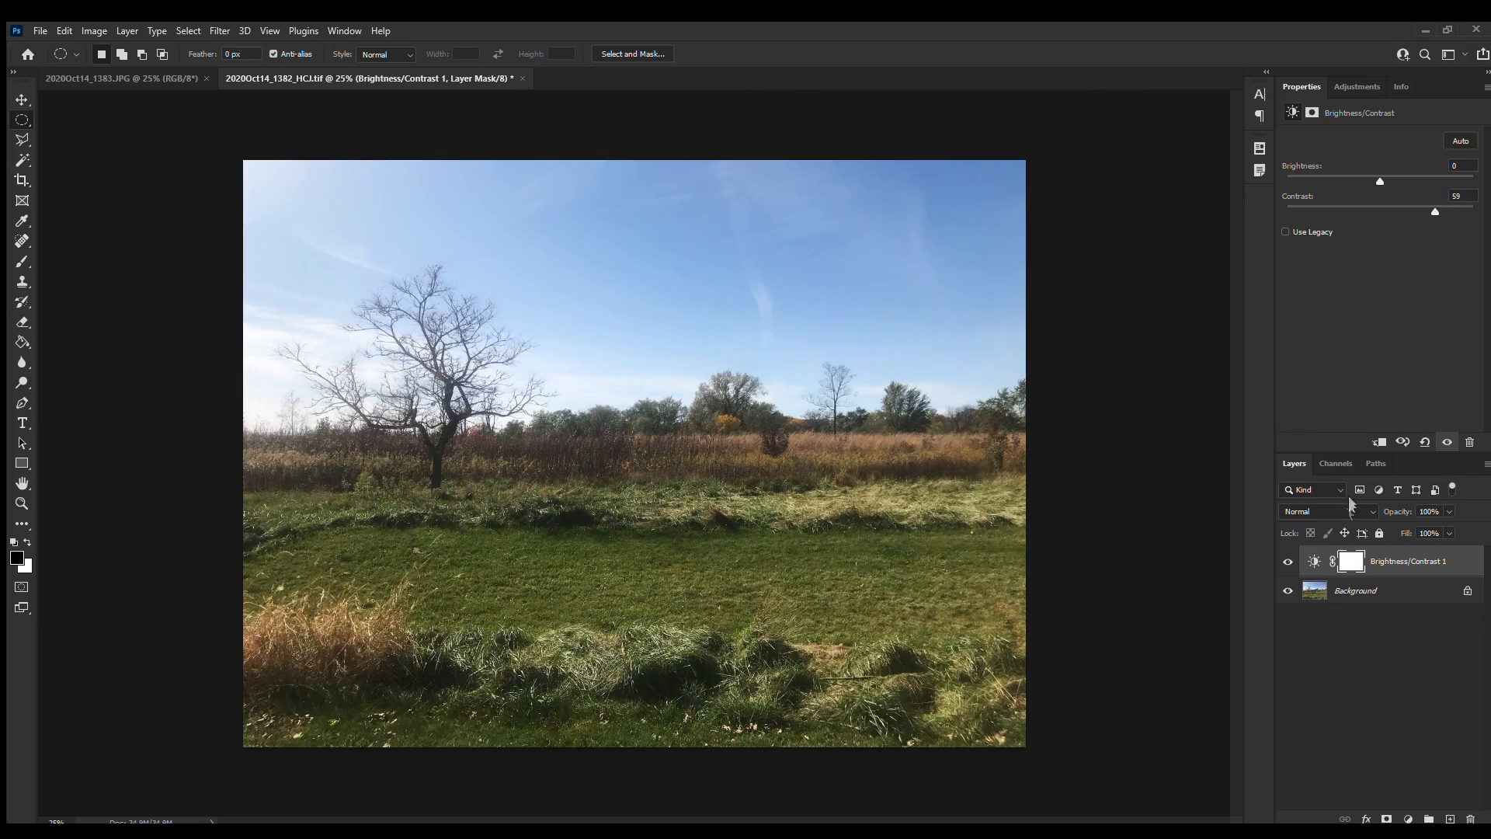
- Add a Threshold adjustment layer above Brightness/Contrast 1 and set its level to 177
{"action": "left_click", "coordinate": [1356, 86]}
{"action": "left_click", "coordinate": [1355, 164]}
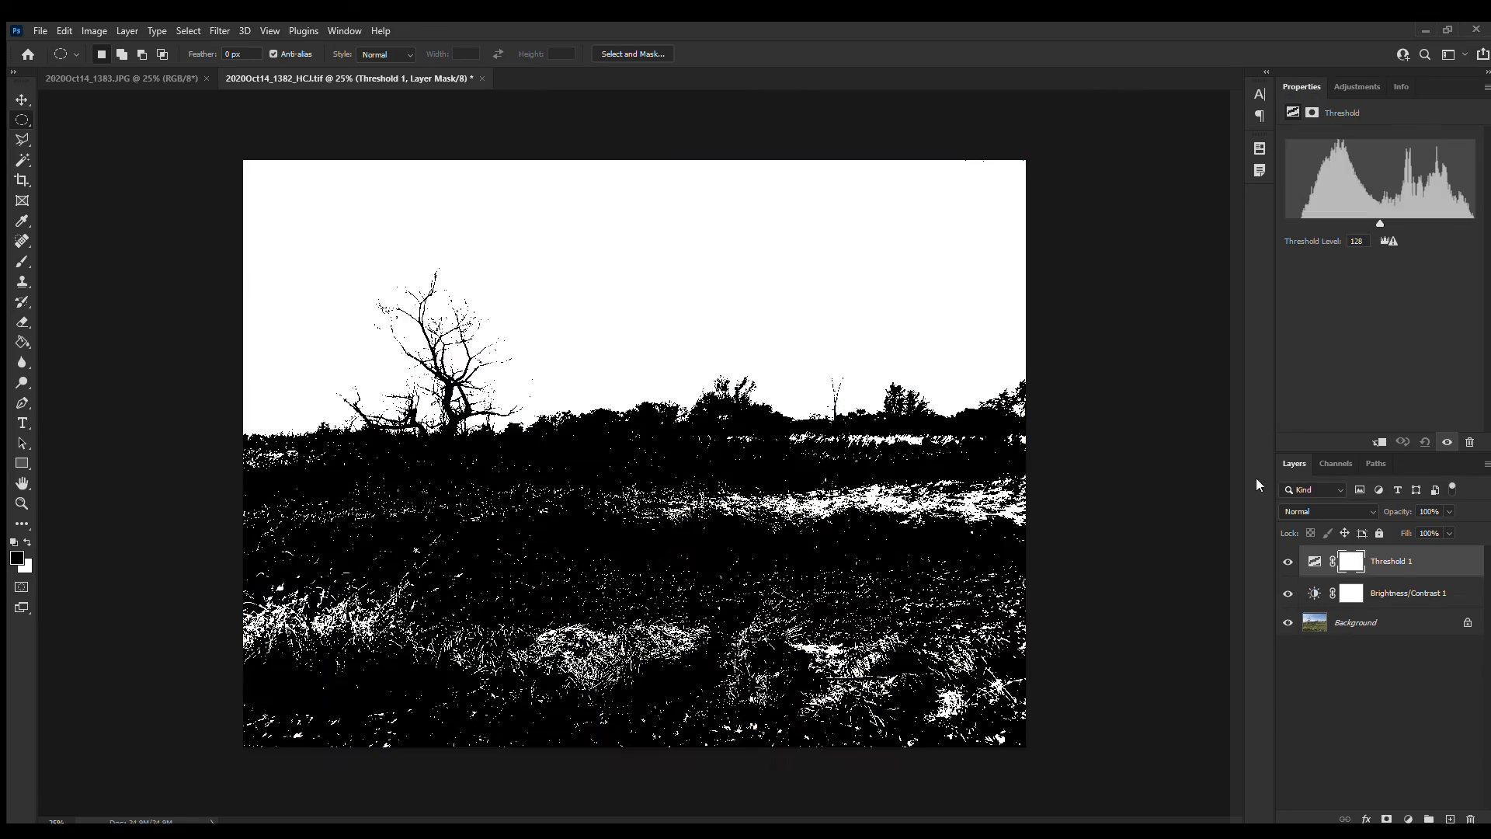
{"action": "left_click_drag", "start_coordinate": [1365, 220], "coordinate": [1410, 219]}
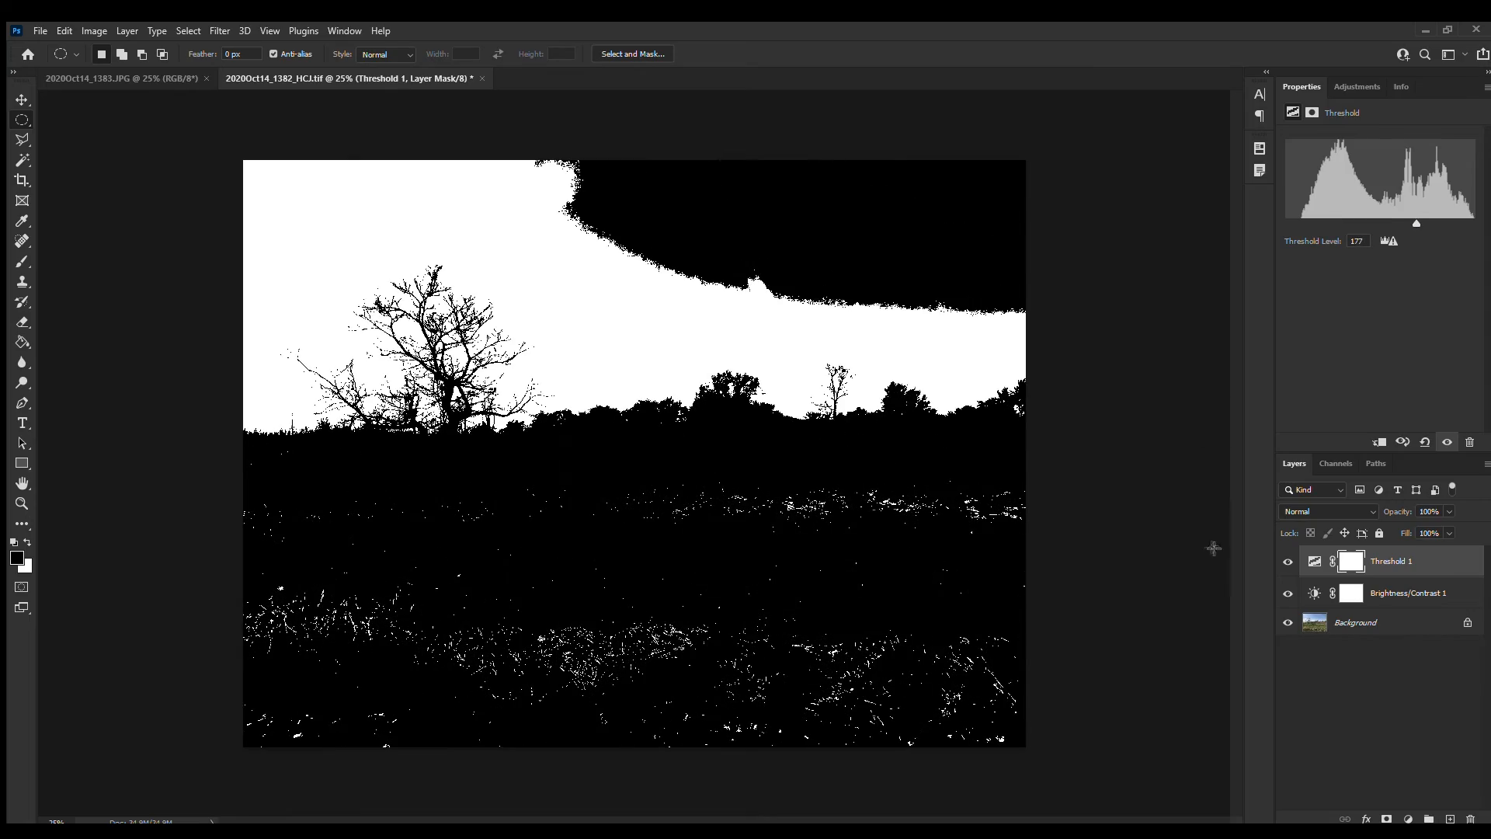
- Select the white sky area with the Magic Wand, hide the Threshold layer, and add a Color Balance layer masked to that selection
{"action": "key", "text": "w"}
{"action": "left_click", "coordinate": [707, 293]}
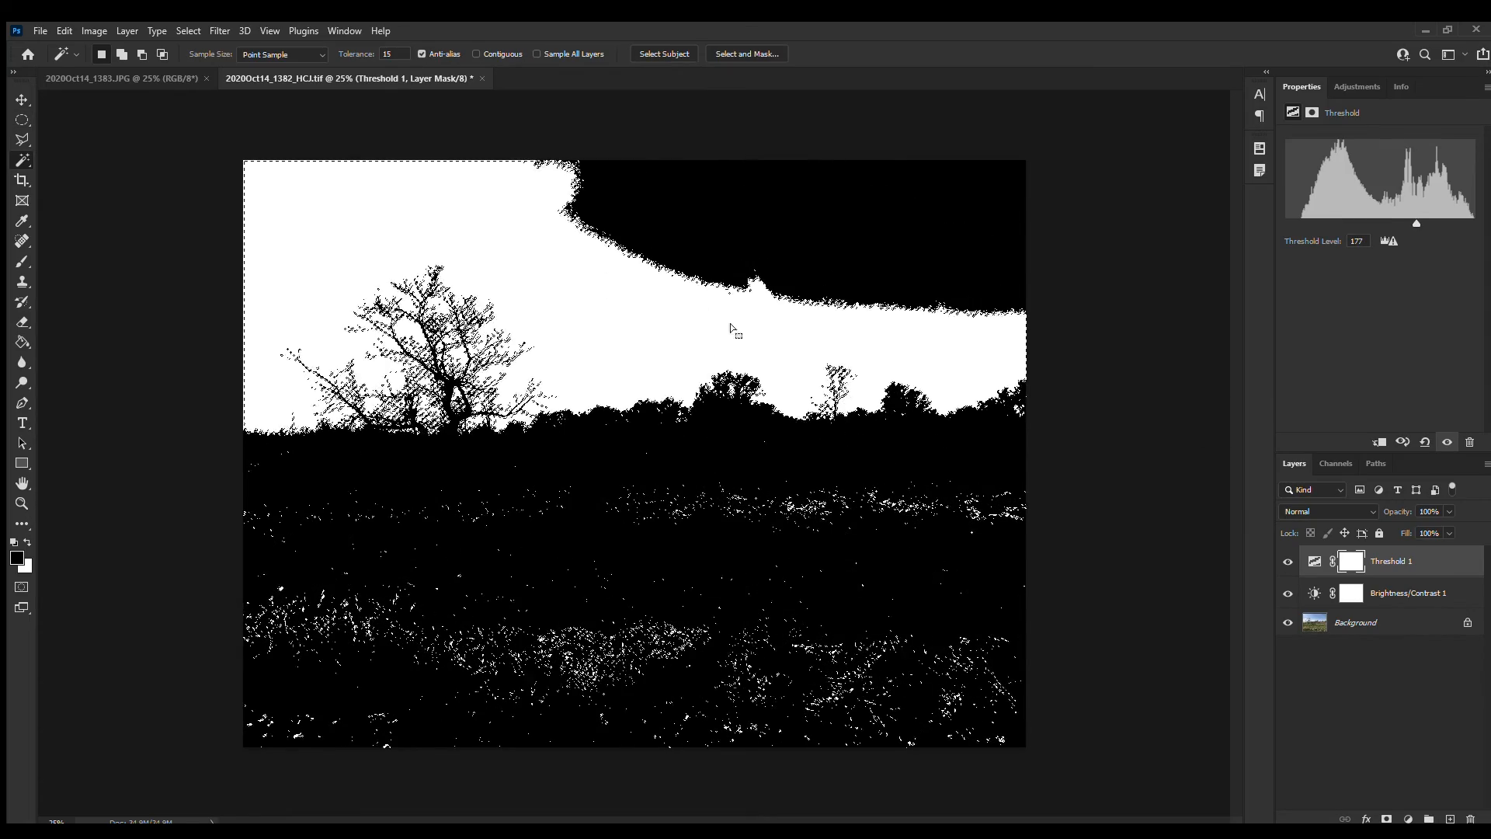
{"action": "left_click", "coordinate": [1446, 442]}
{"action": "left_click", "coordinate": [1346, 87]}
{"action": "left_click", "coordinate": [1327, 143]}
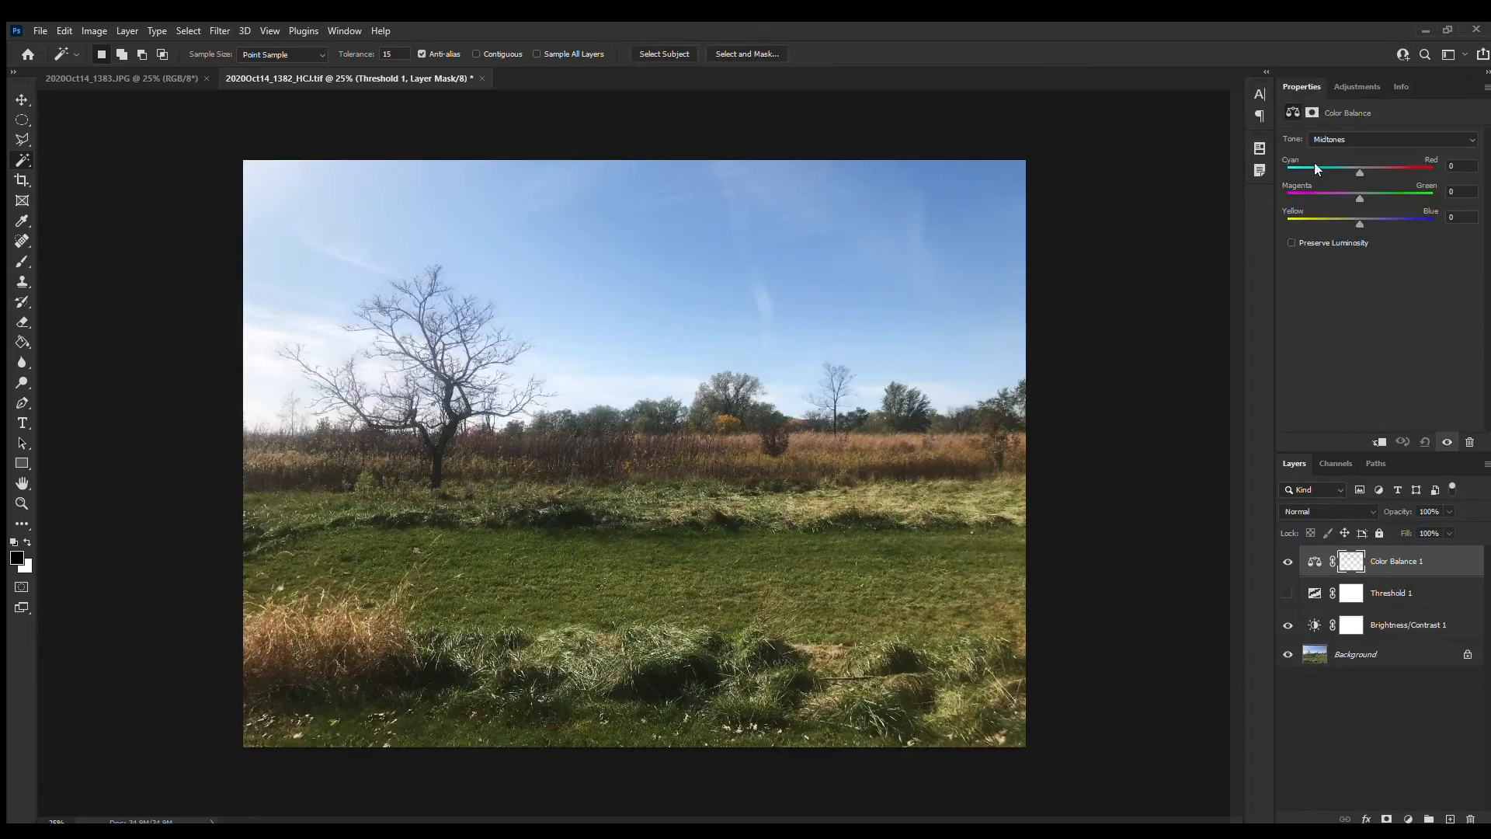
- Paint the Color Balance mask so it covers the entire sky and excludes the ground and trees, checking it with the red overlay
{"action": "left_click", "coordinate": [1384, 559]}
{"action": "left_click", "coordinate": [1351, 561]}
{"action": "key", "text": "backslash"}
{"action": "key", "text": "b"}
{"action": "left_click_drag", "start_coordinate": [846, 326], "coordinate": [1102, 352]}
{"action": "key", "text": "x"}
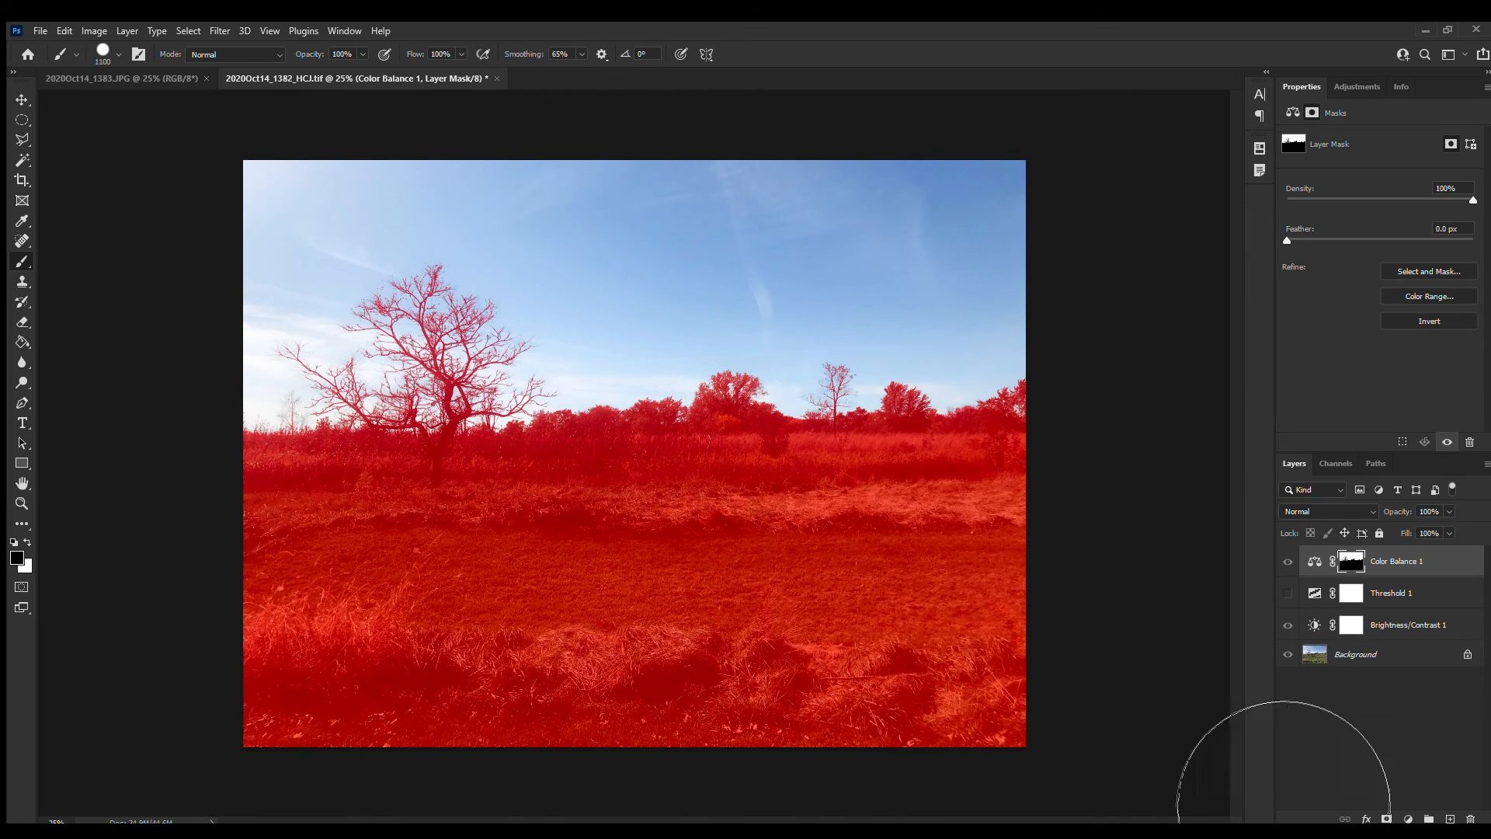
{"action": "key", "text": "backslash"}
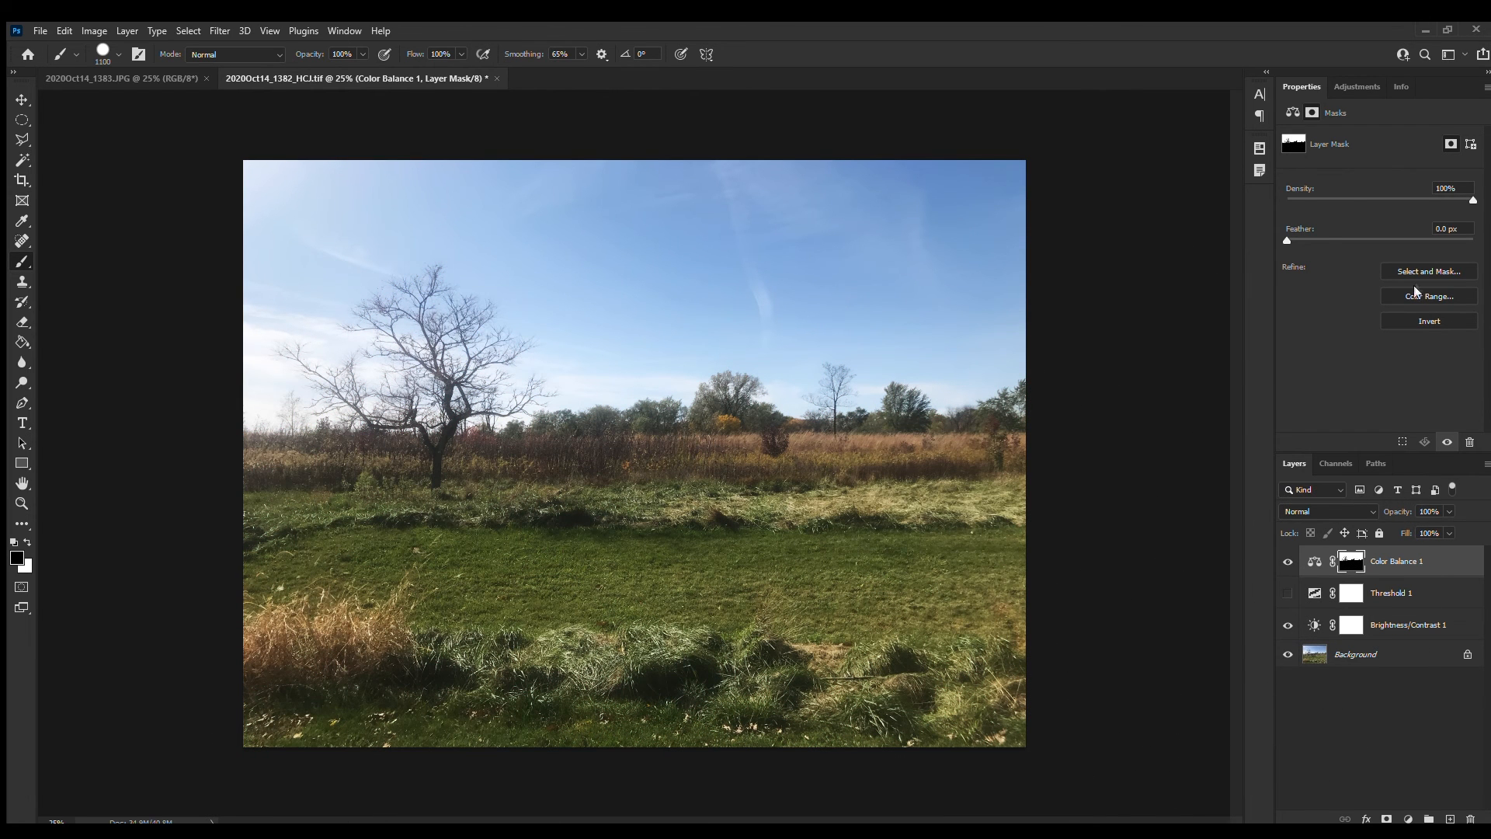
- Shift the sky's Color Balance toward cyan and blue across the tonal ranges, with Cyan/Red at -100 in the shadows
{"action": "left_click", "coordinate": [1314, 561]}
{"action": "left_click_drag", "start_coordinate": [1360, 224], "coordinate": [1260, 176]}
{"action": "left_click", "coordinate": [1385, 140]}
{"action": "left_click", "coordinate": [1364, 155]}
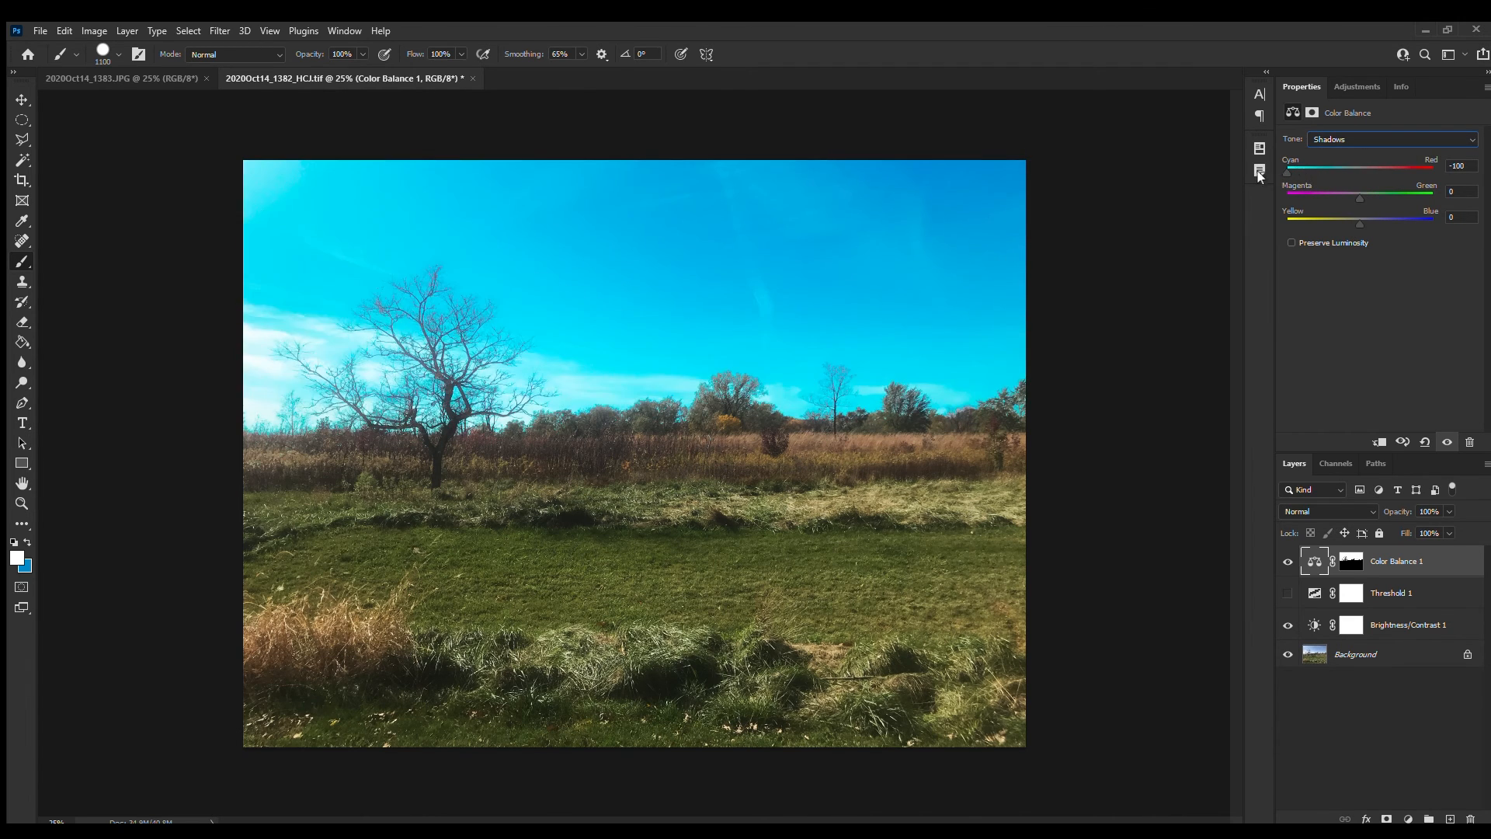
{"action": "left_click_drag", "start_coordinate": [1352, 222], "coordinate": [1361, 173]}
{"action": "left_click", "coordinate": [1372, 140]}
{"action": "left_click", "coordinate": [1365, 182]}
- Add a Hue/Saturation layer on top and replace its mask with a copy of the Color Balance 1 sky mask
{"action": "left_click", "coordinate": [1357, 87]}
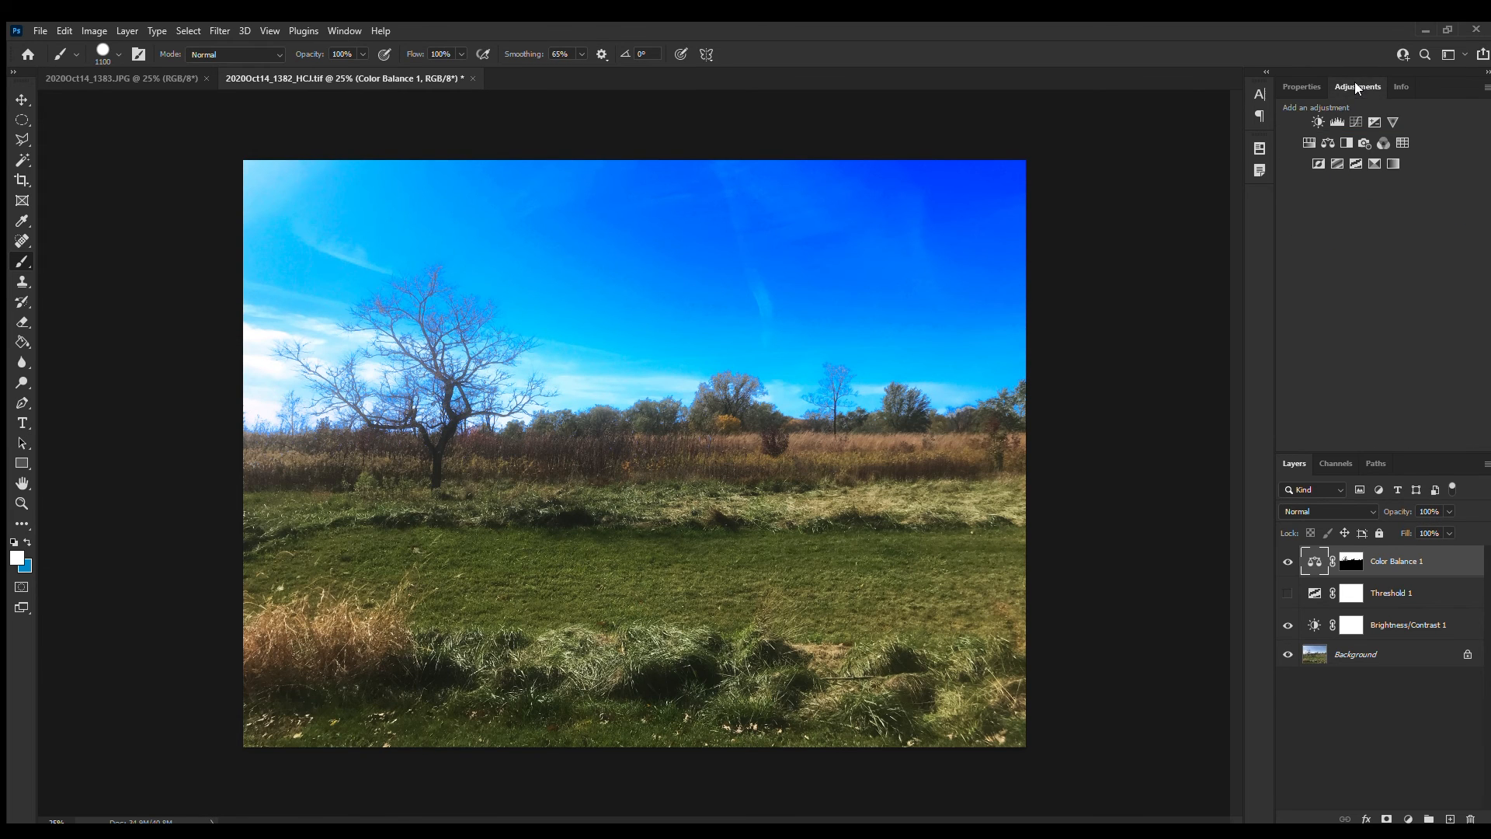
{"action": "left_click", "coordinate": [1303, 140]}
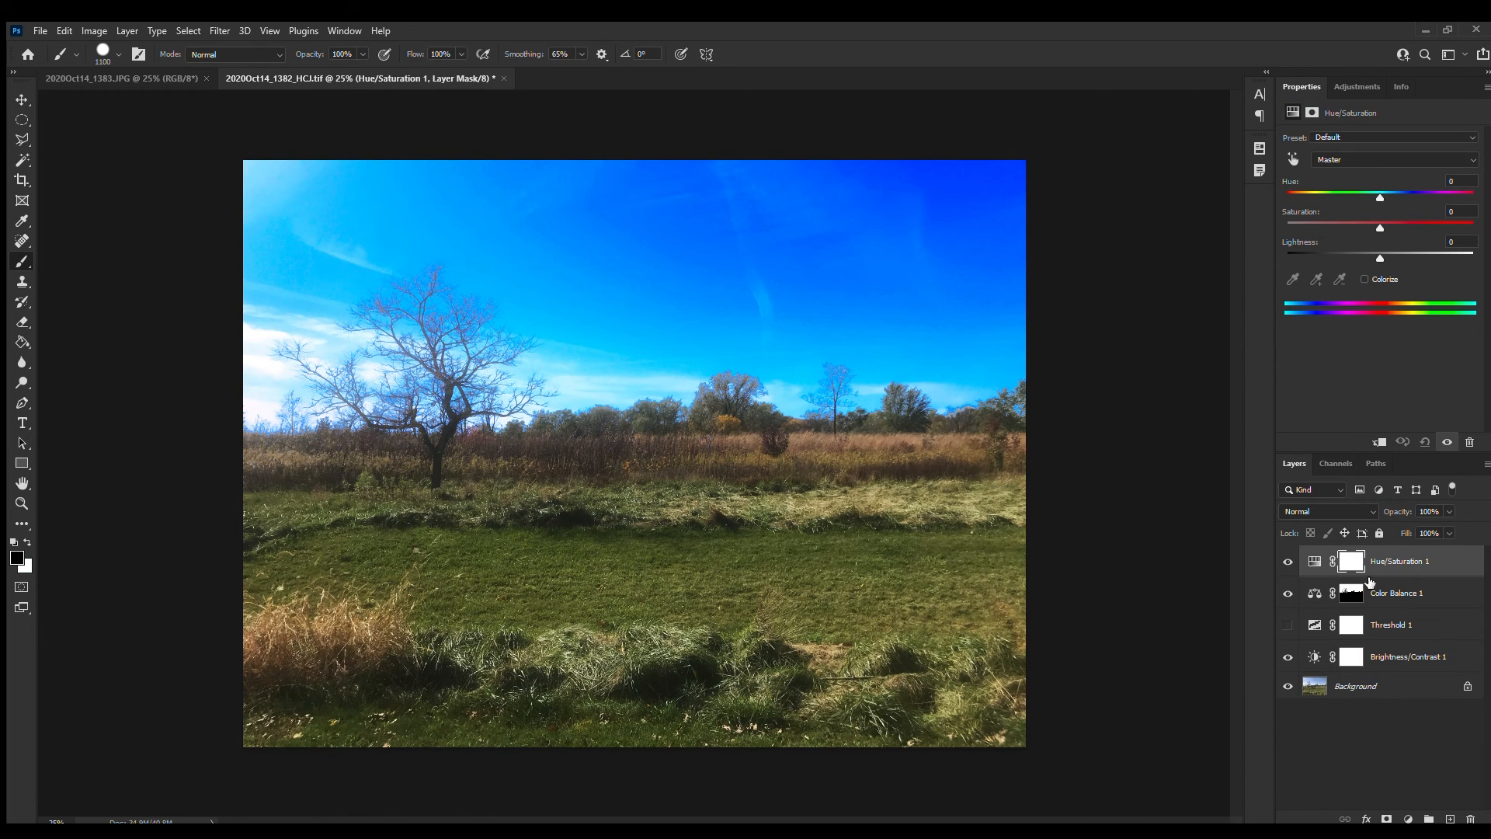
{"action": "left_click", "coordinate": [1350, 594]}
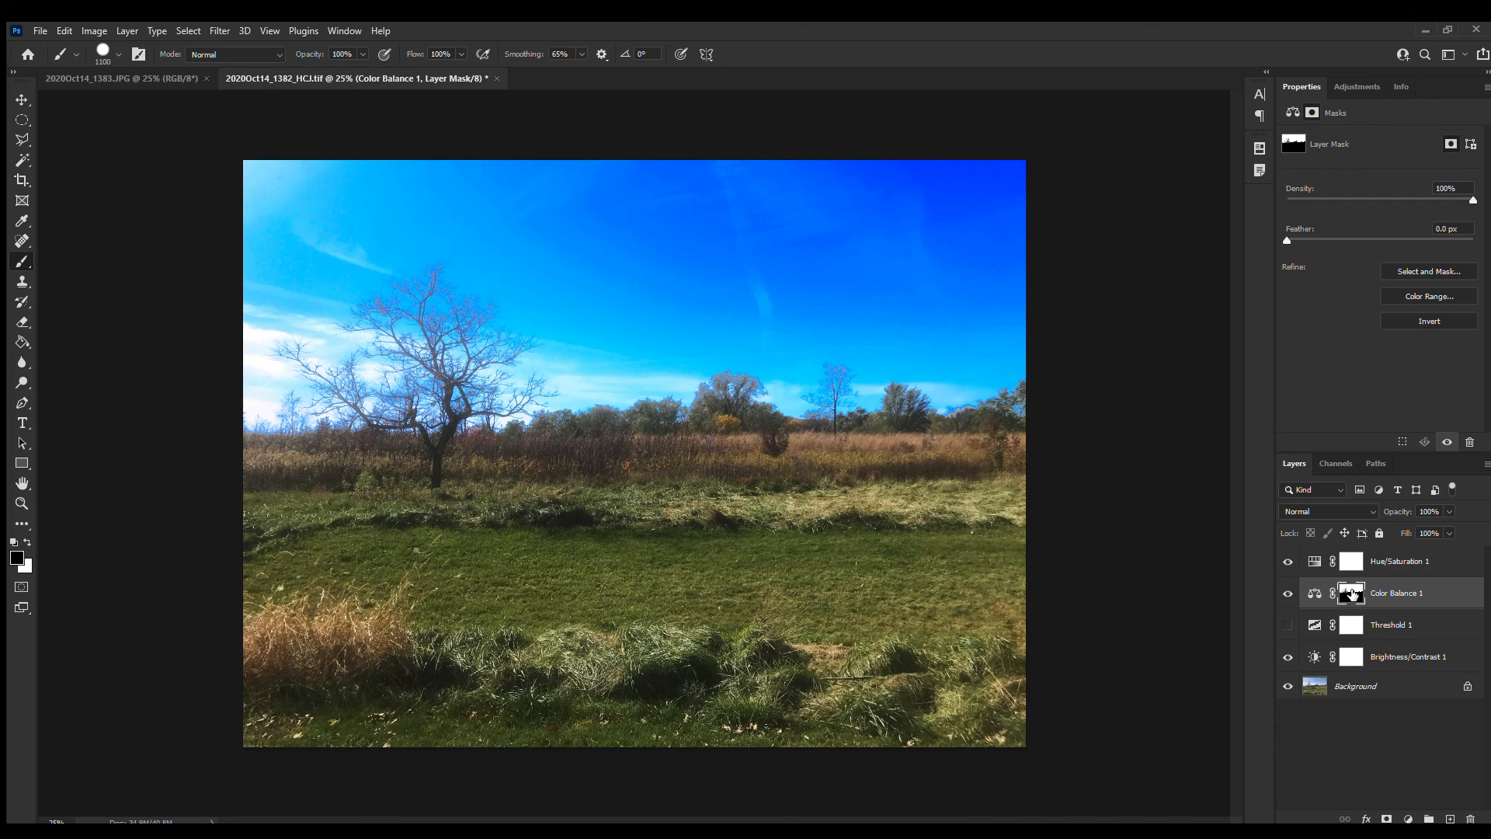
{"action": "left_click_drag", "start_coordinate": [1348, 599], "coordinate": [1351, 560]}
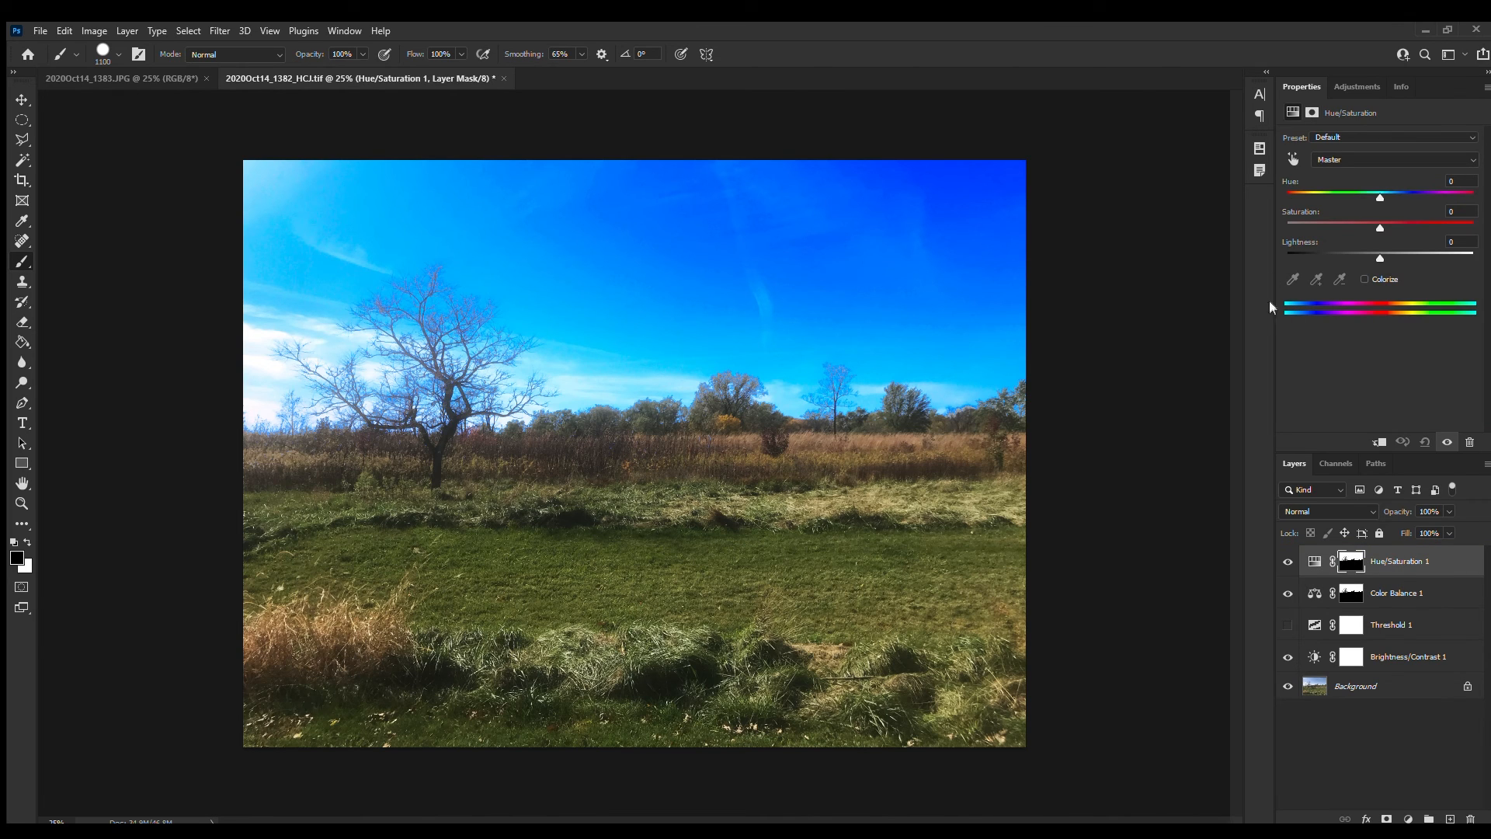
- Duplicate the Hue/Saturation layer and invert the mask of the lower one so it targets the ground
{"action": "key", "text": "ctrl+j"}
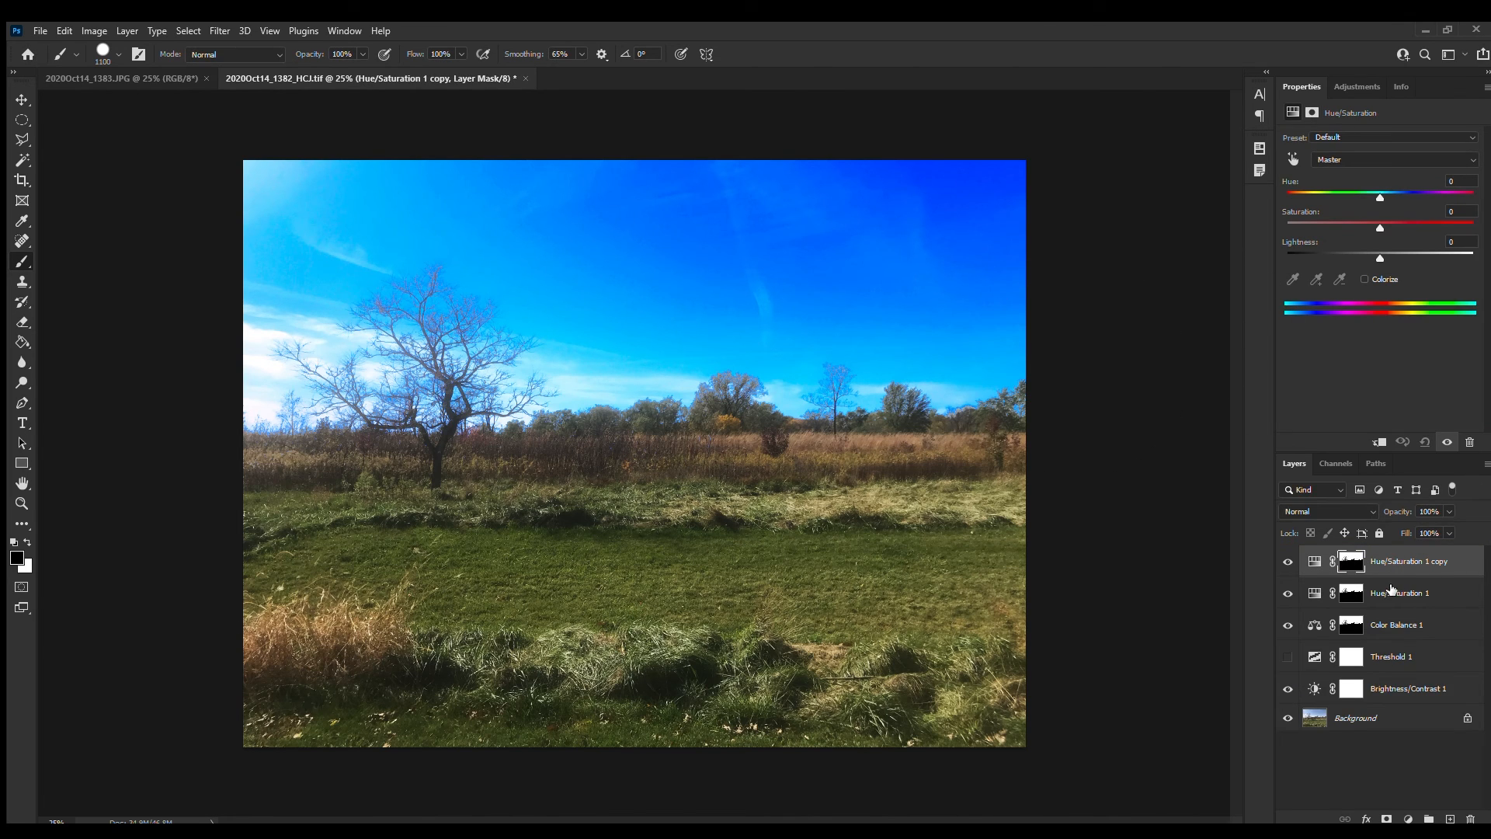
{"action": "left_click", "coordinate": [1349, 594]}
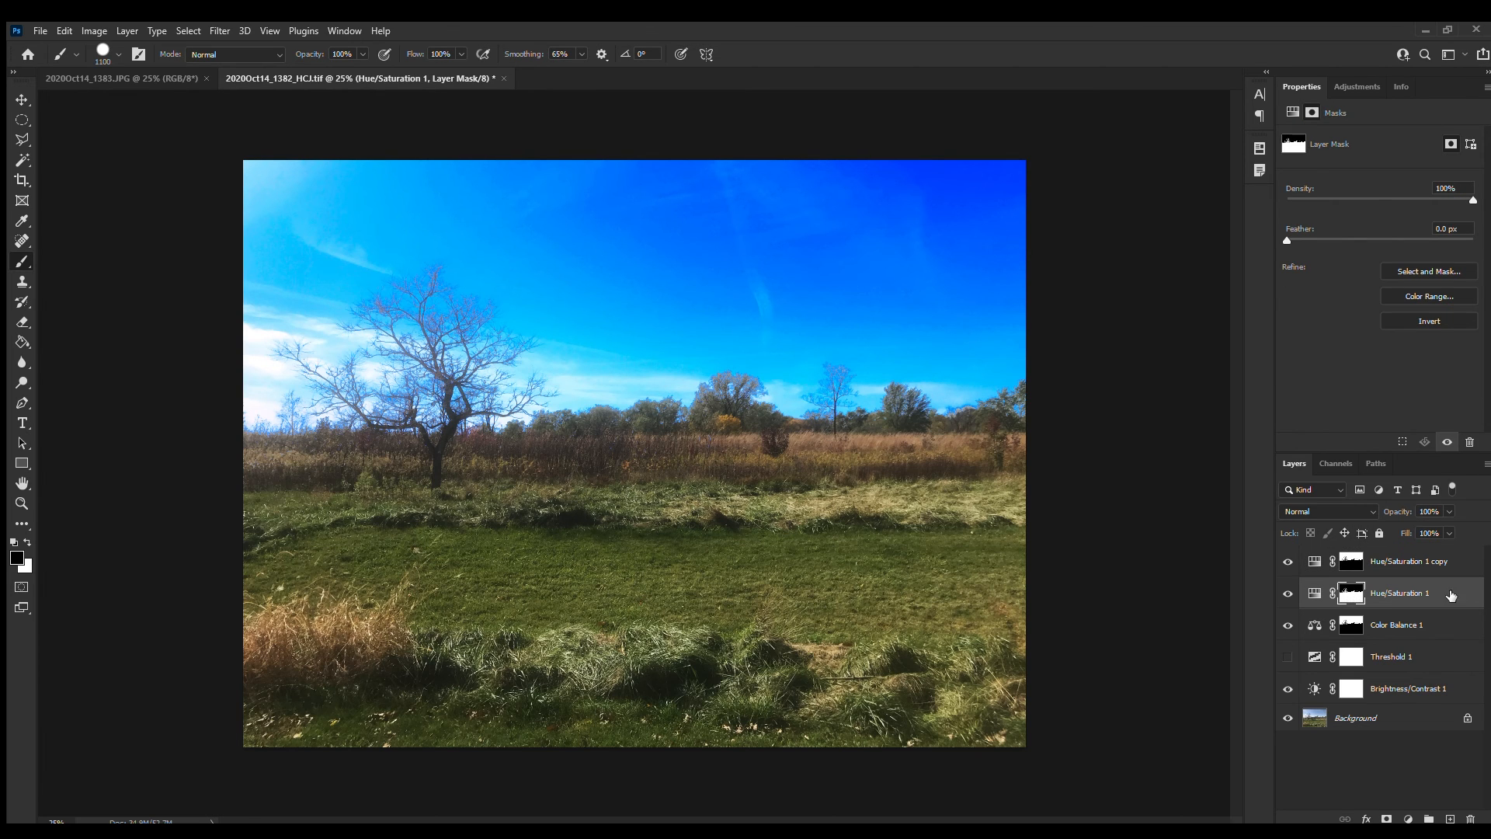
- Set the ground's Hue/Saturation to hue -7, saturation +43, lightness -6, and strengthen the sky copy's saturation with small hue and lightness shifts
{"action": "left_click", "coordinate": [1314, 592]}
{"action": "left_click_drag", "start_coordinate": [1405, 225], "coordinate": [1372, 263]}
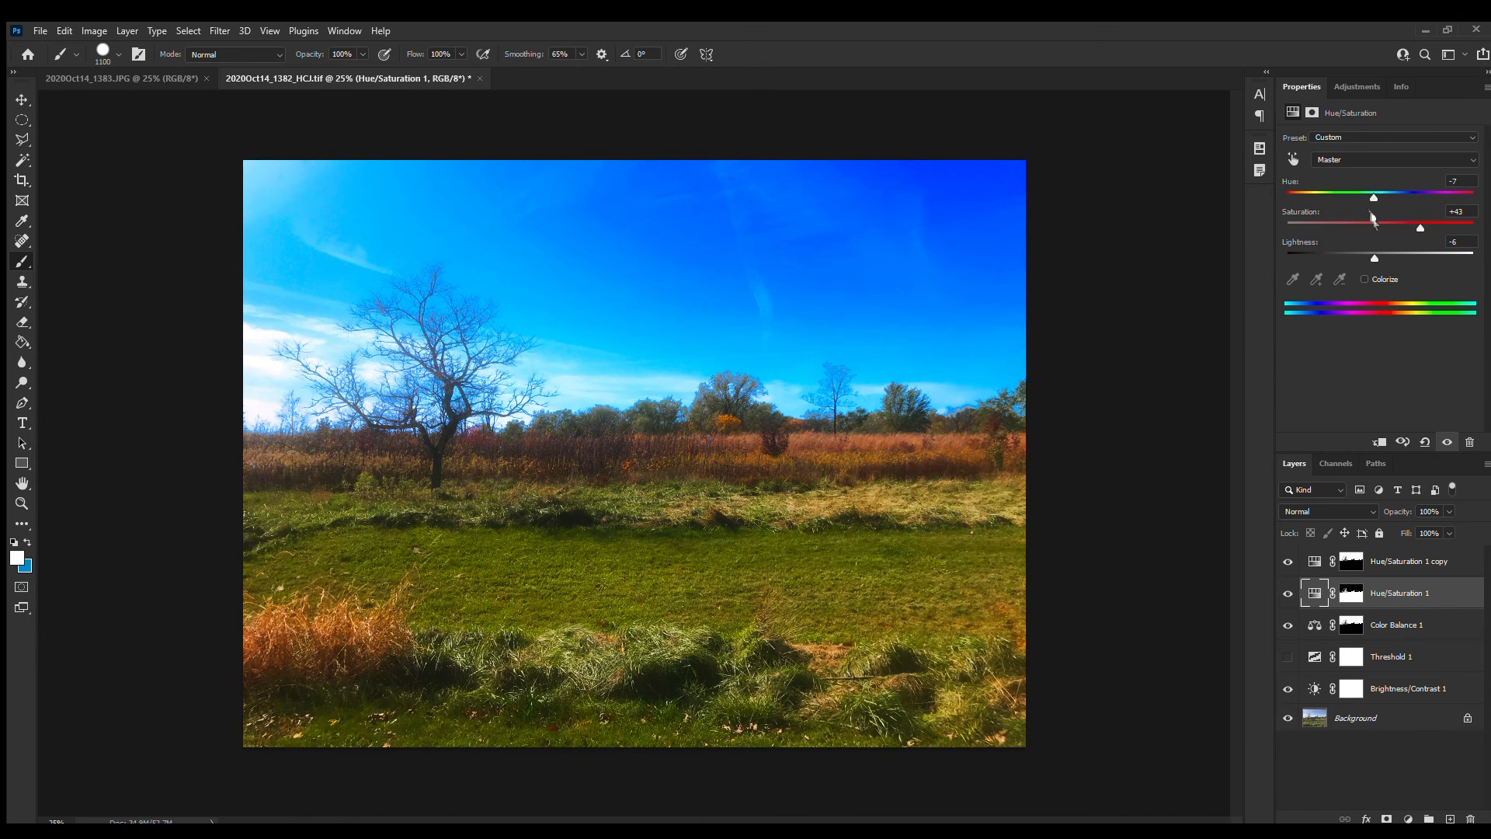
{"action": "left_click", "coordinate": [1372, 561]}
{"action": "left_click", "coordinate": [1313, 561]}
{"action": "left_click_drag", "start_coordinate": [1380, 224], "coordinate": [1449, 227]}
{"action": "mouse_move", "coordinate": [1380, 256]}
{"action": "left_mouse_down"}
{"action": "mouse_move", "coordinate": [1352, 250]}
{"action": "mouse_move", "coordinate": [1376, 250]}
{"action": "left_mouse_up"}
{"action": "left_click_drag", "start_coordinate": [1380, 196], "coordinate": [1382, 228]}
- Show the Threshold 1 layer again and set its level to 200
{"action": "left_click", "coordinate": [1351, 656]}
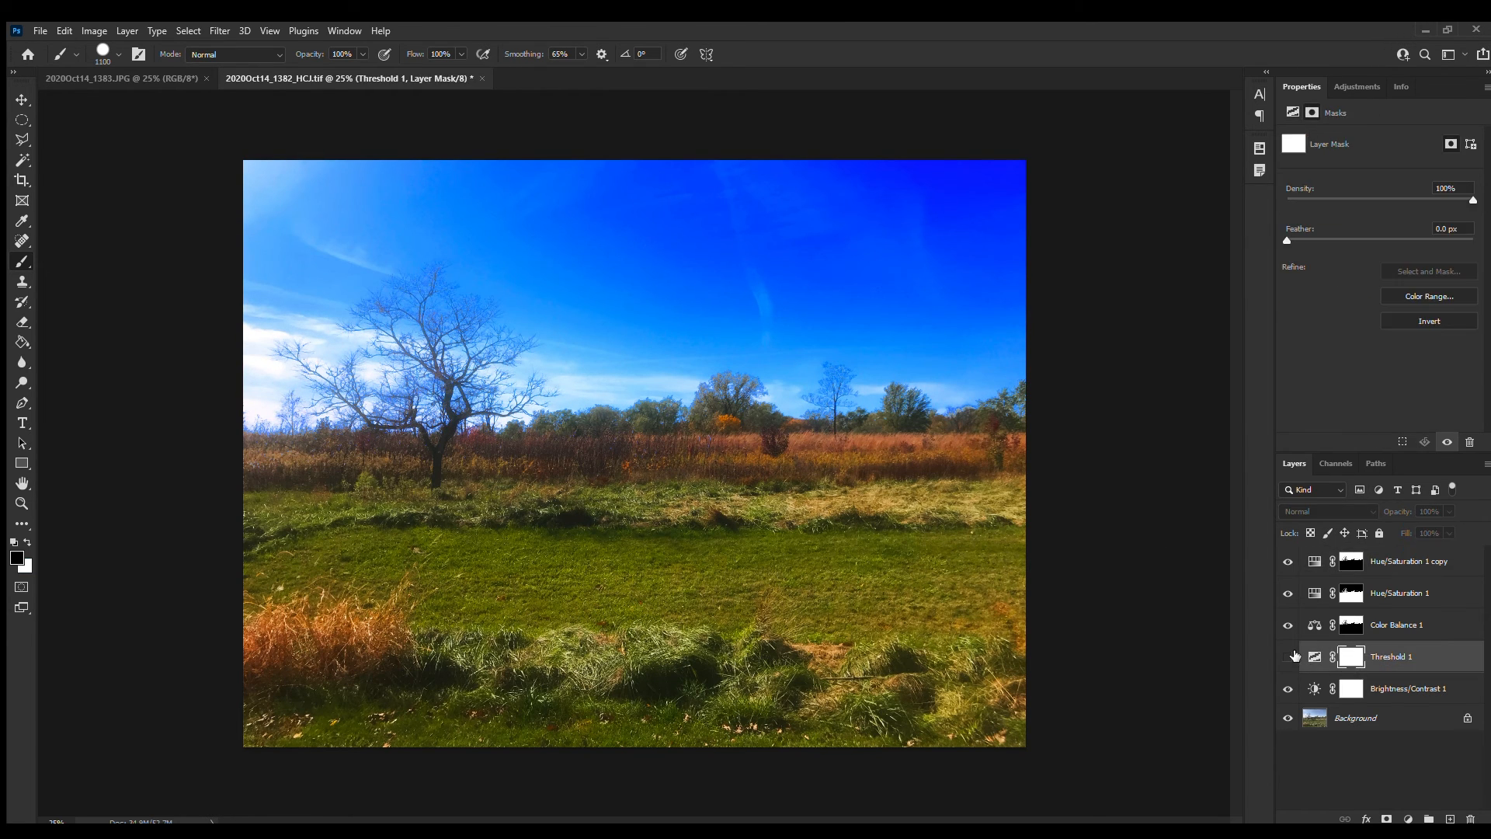
{"action": "left_click", "coordinate": [1287, 656]}
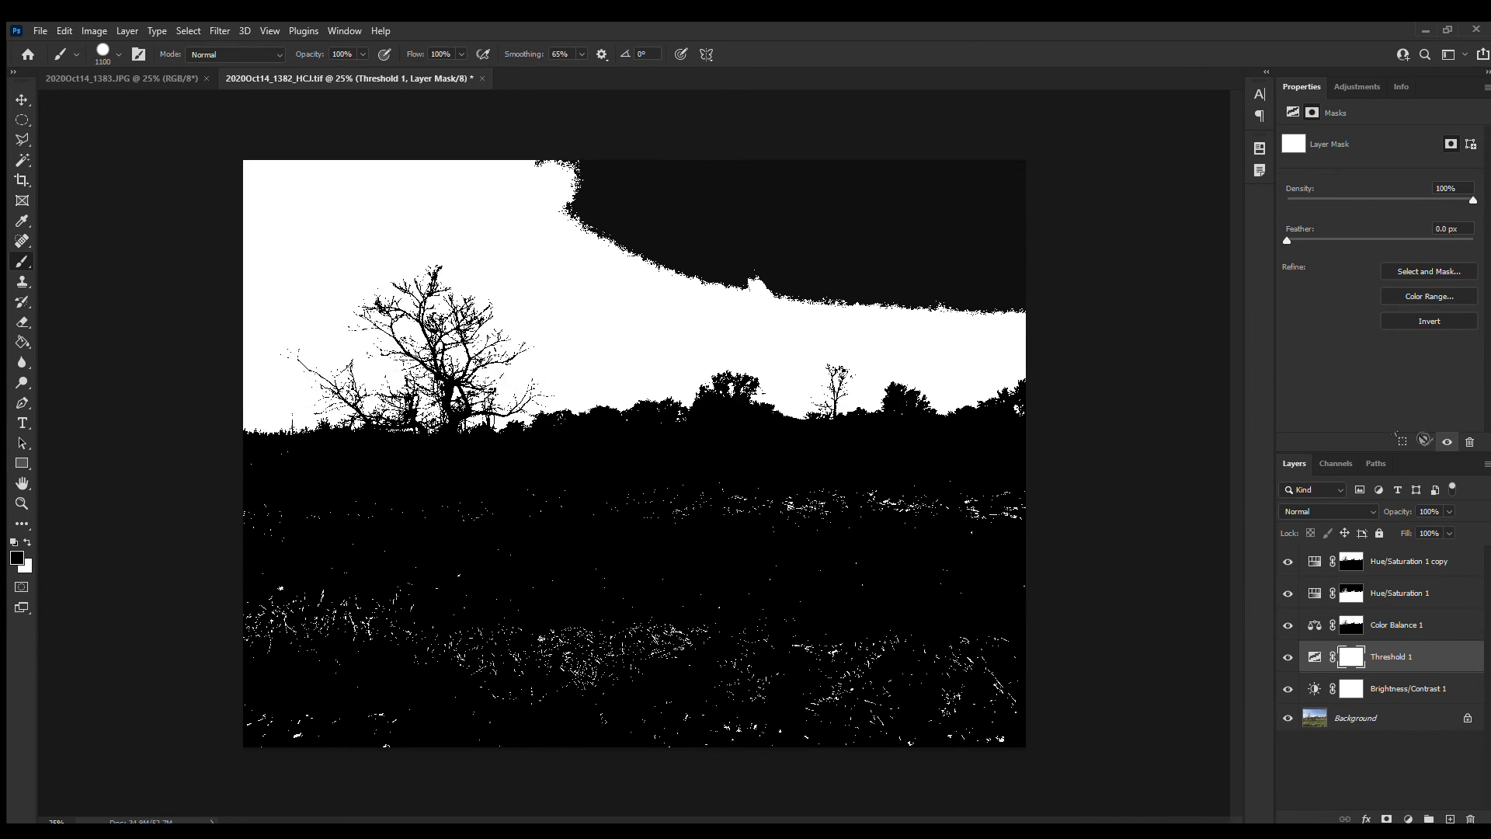
{"action": "left_click", "coordinate": [1405, 658]}
{"action": "left_click_drag", "start_coordinate": [1417, 223], "coordinate": [1430, 222]}
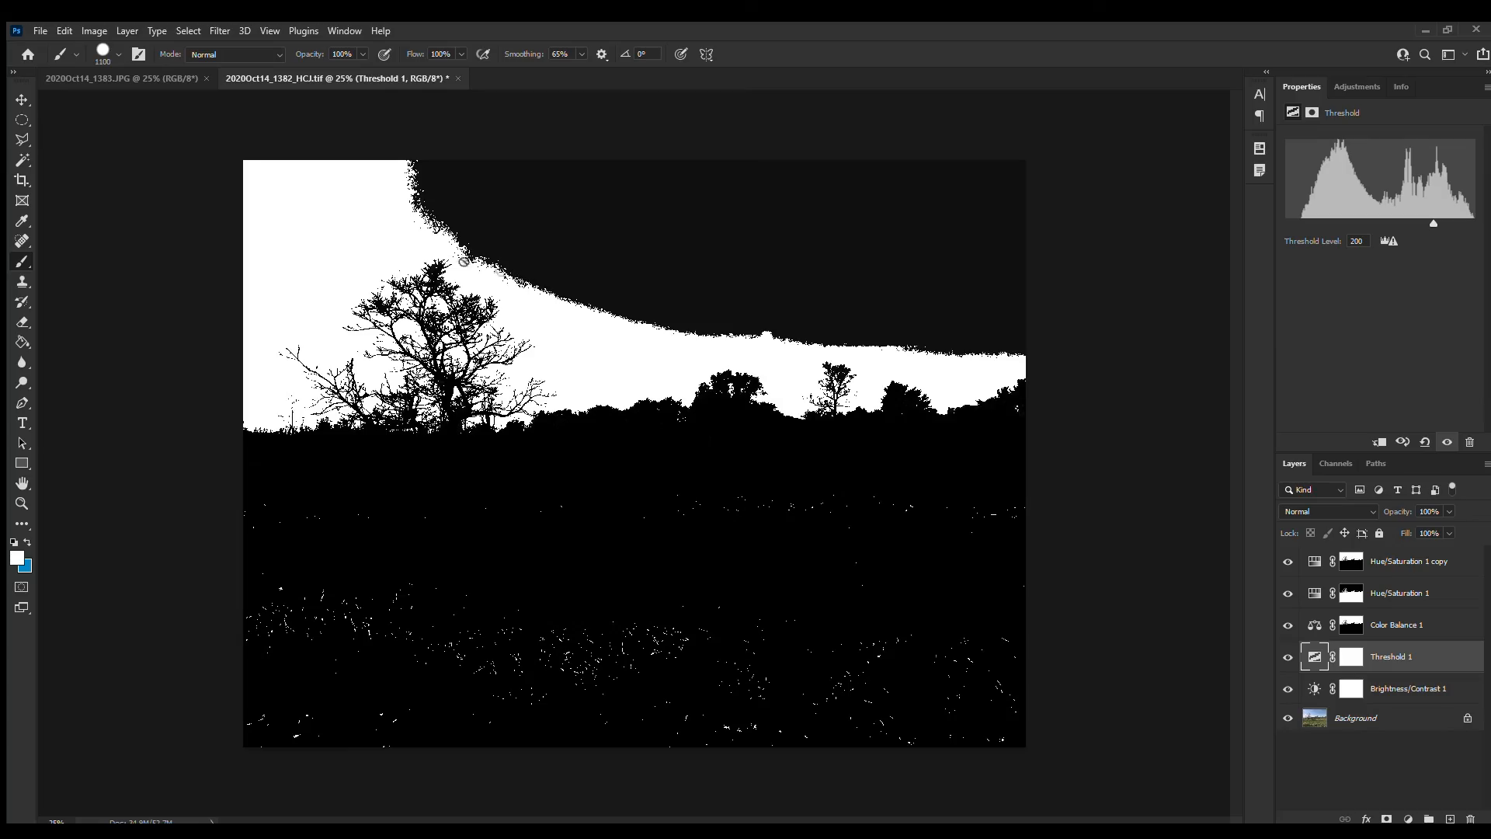
- Select the black areas with the Magic Wand, hide Threshold 1, and add a masked Color Balance layer above Color Balance 1
{"action": "key", "text": "w"}
{"action": "left_click", "coordinate": [556, 516]}
{"action": "left_click", "coordinate": [1287, 656]}
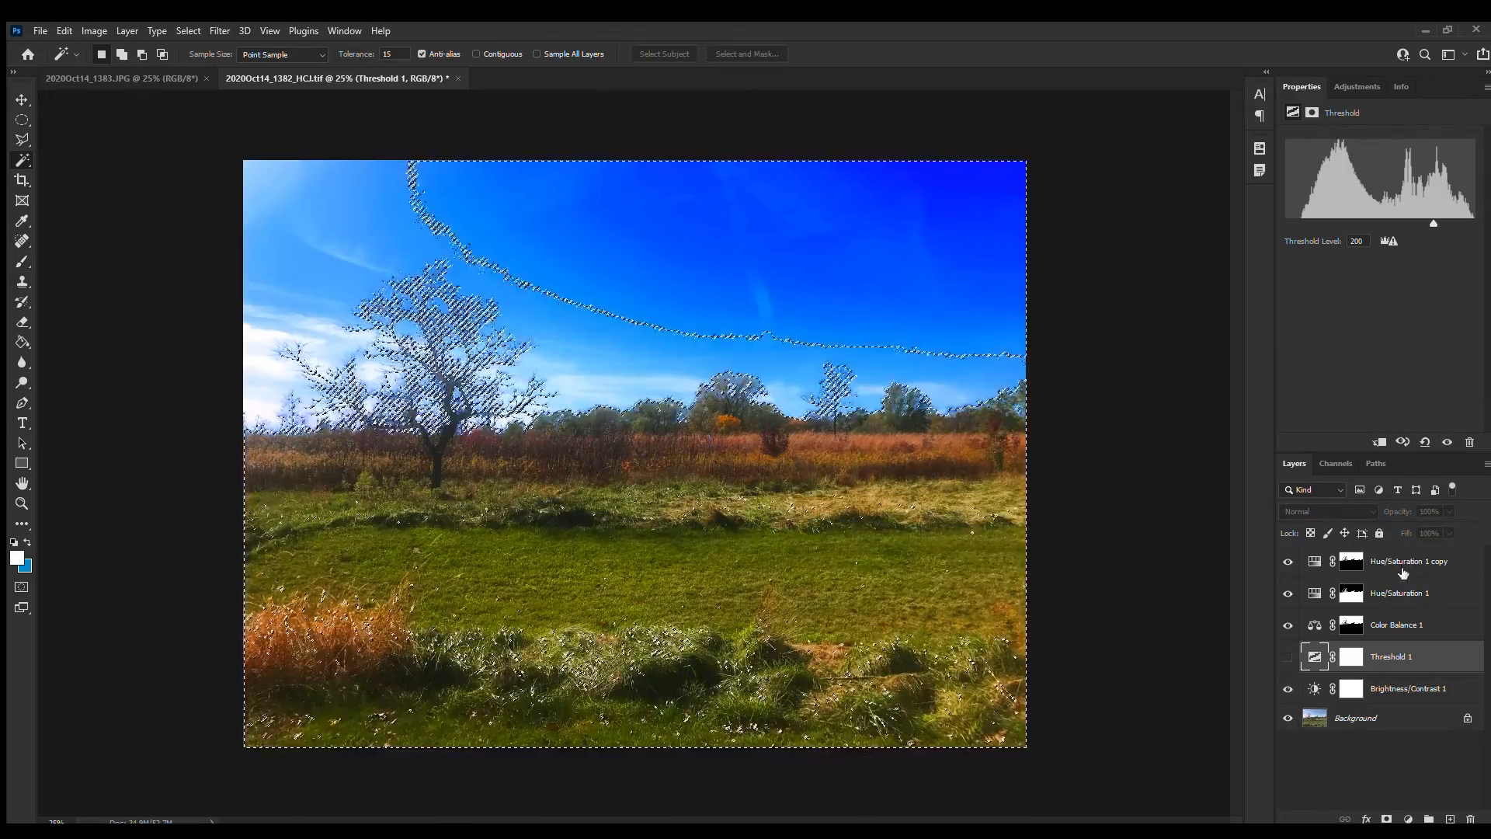
{"action": "left_click", "coordinate": [1402, 624]}
{"action": "left_click", "coordinate": [1355, 86]}
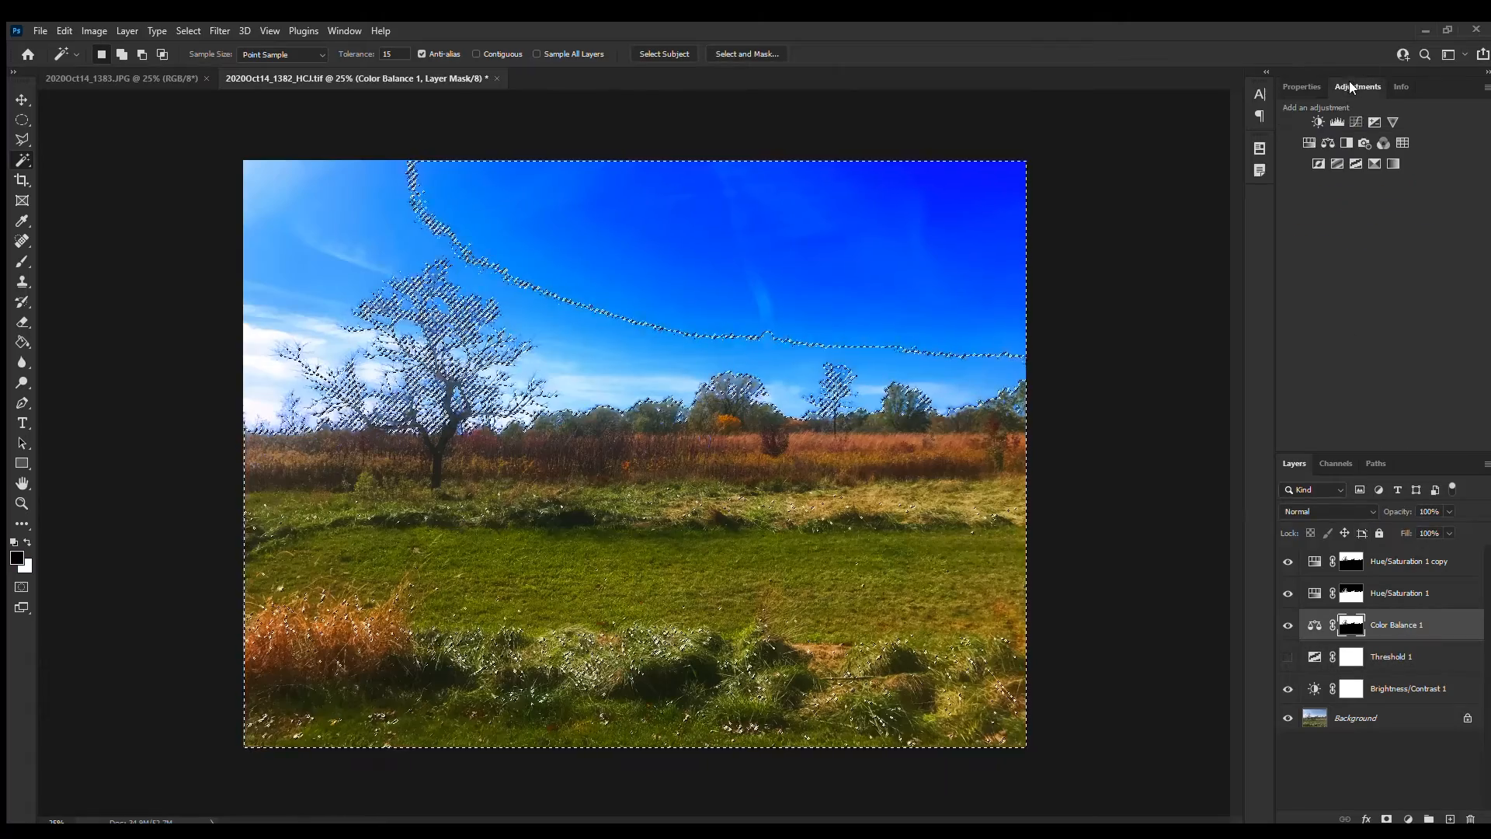
{"action": "left_click", "coordinate": [1323, 143]}
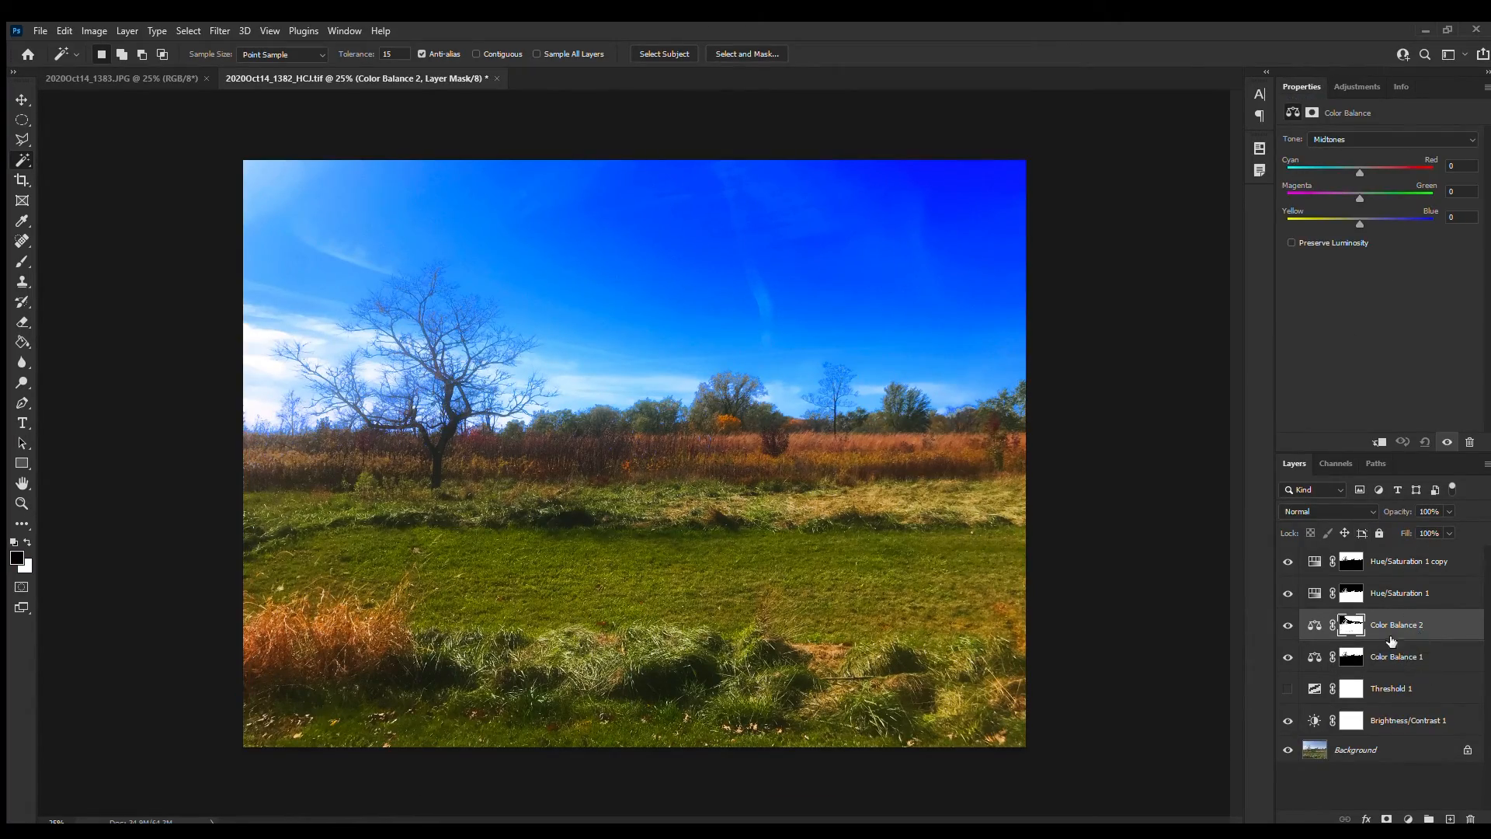
- Show the Color Balance 2 mask as an overlay and brush the sky and the large foreground areas out of it
{"action": "left_click", "coordinate": [1351, 624], "text": "alt+shift"}
{"action": "key", "text": "b"}
{"action": "mouse_move", "coordinate": [709, 250]}
{"action": "left_mouse_down"}
{"action": "mouse_move", "coordinate": [632, 283]}
{"action": "mouse_move", "coordinate": [808, 342]}
{"action": "mouse_move", "coordinate": [1022, 349]}
{"action": "mouse_move", "coordinate": [1110, 335]}
{"action": "left_mouse_up"}
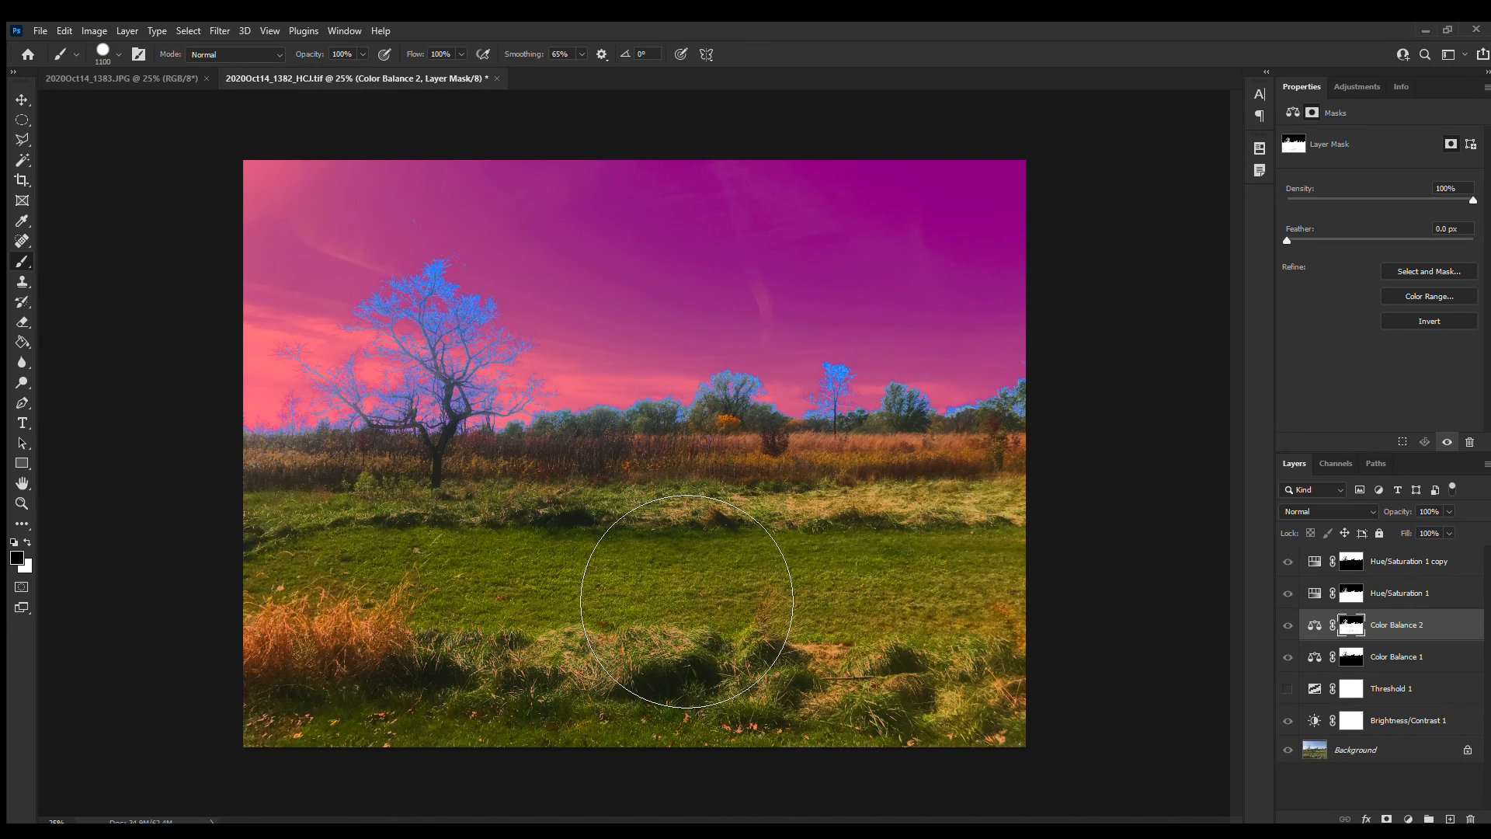
{"action": "mouse_move", "coordinate": [1188, 506]}
{"action": "left_mouse_down"}
{"action": "mouse_move", "coordinate": [827, 664]}
{"action": "mouse_move", "coordinate": [1060, 661]}
{"action": "mouse_move", "coordinate": [1114, 775]}
{"action": "mouse_move", "coordinate": [477, 763]}
{"action": "mouse_move", "coordinate": [315, 614]}
{"action": "mouse_move", "coordinate": [327, 634]}
{"action": "mouse_move", "coordinate": [346, 625]}
{"action": "mouse_move", "coordinate": [502, 694]}
{"action": "mouse_move", "coordinate": [613, 707]}
{"action": "mouse_move", "coordinate": [660, 636]}
{"action": "mouse_move", "coordinate": [869, 593]}
{"action": "left_mouse_up"}
{"action": "mouse_move", "coordinate": [391, 391]}
{"action": "left_mouse_down"}
{"action": "mouse_move", "coordinate": [575, 391]}
{"action": "mouse_move", "coordinate": [528, 404]}
{"action": "left_mouse_up"}
- Reduce the brush to 150 px and paint the treeline and field around the bare tree out of the Color Balance 2 mask
{"action": "key", "text": "bracketleft"}
{"action": "key", "text": "bracketleft"}
{"action": "key", "text": "bracketleft"}
{"action": "key", "text": "bracketleft"}
{"action": "key", "text": "bracketleft"}
{"action": "key", "text": "bracketleft"}
{"action": "key", "text": "bracketleft"}
{"action": "key", "text": "bracketleft"}
{"action": "key", "text": "bracketleft"}
{"action": "key", "text": "bracketleft"}
{"action": "key", "text": "bracketleft"}
{"action": "key", "text": "bracketleft"}
{"action": "left_click_drag", "start_coordinate": [892, 605], "coordinate": [1009, 604]}
{"action": "left_click_drag", "start_coordinate": [1088, 559], "coordinate": [1079, 557]}
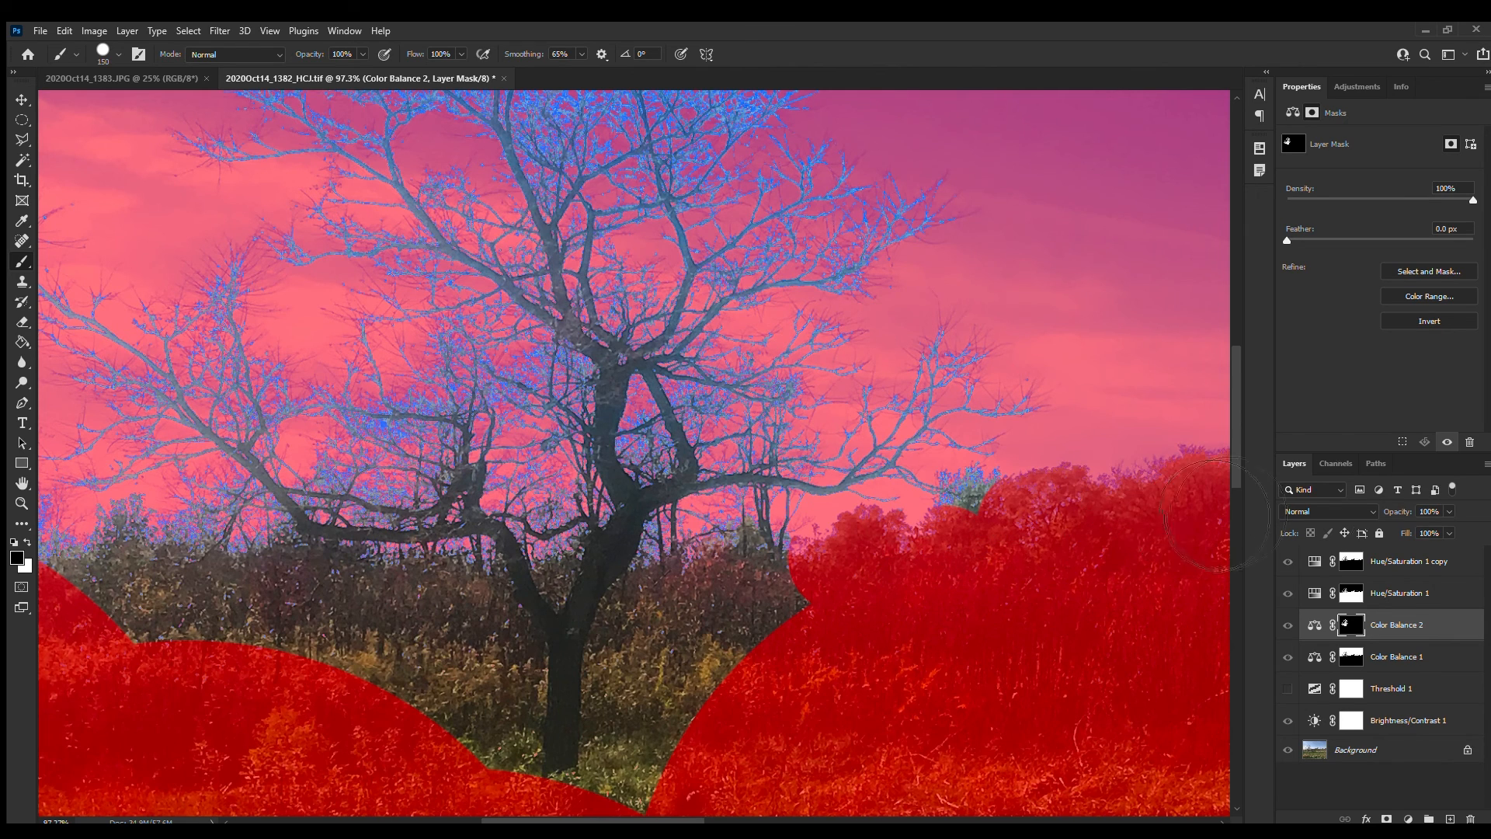
- Shrink the brush to 30 px and mask out the small bush beside the tip of the tree's lower right branch
{"action": "key", "text": "bracketleft"}
{"action": "key", "text": "bracketleft"}
{"action": "key", "text": "bracketleft"}
{"action": "key", "text": "bracketleft"}
{"action": "key", "text": "bracketleft"}
{"action": "key", "text": "bracketleft"}
{"action": "key", "text": "bracketleft"}
{"action": "key", "text": "bracketleft"}
{"action": "key", "text": "bracketleft"}
{"action": "mouse_move", "coordinate": [967, 468]}
{"action": "left_mouse_down"}
{"action": "mouse_move", "coordinate": [1038, 490]}
{"action": "mouse_move", "coordinate": [958, 485]}
{"action": "mouse_move", "coordinate": [993, 488]}
{"action": "mouse_move", "coordinate": [986, 520]}
{"action": "left_mouse_up"}
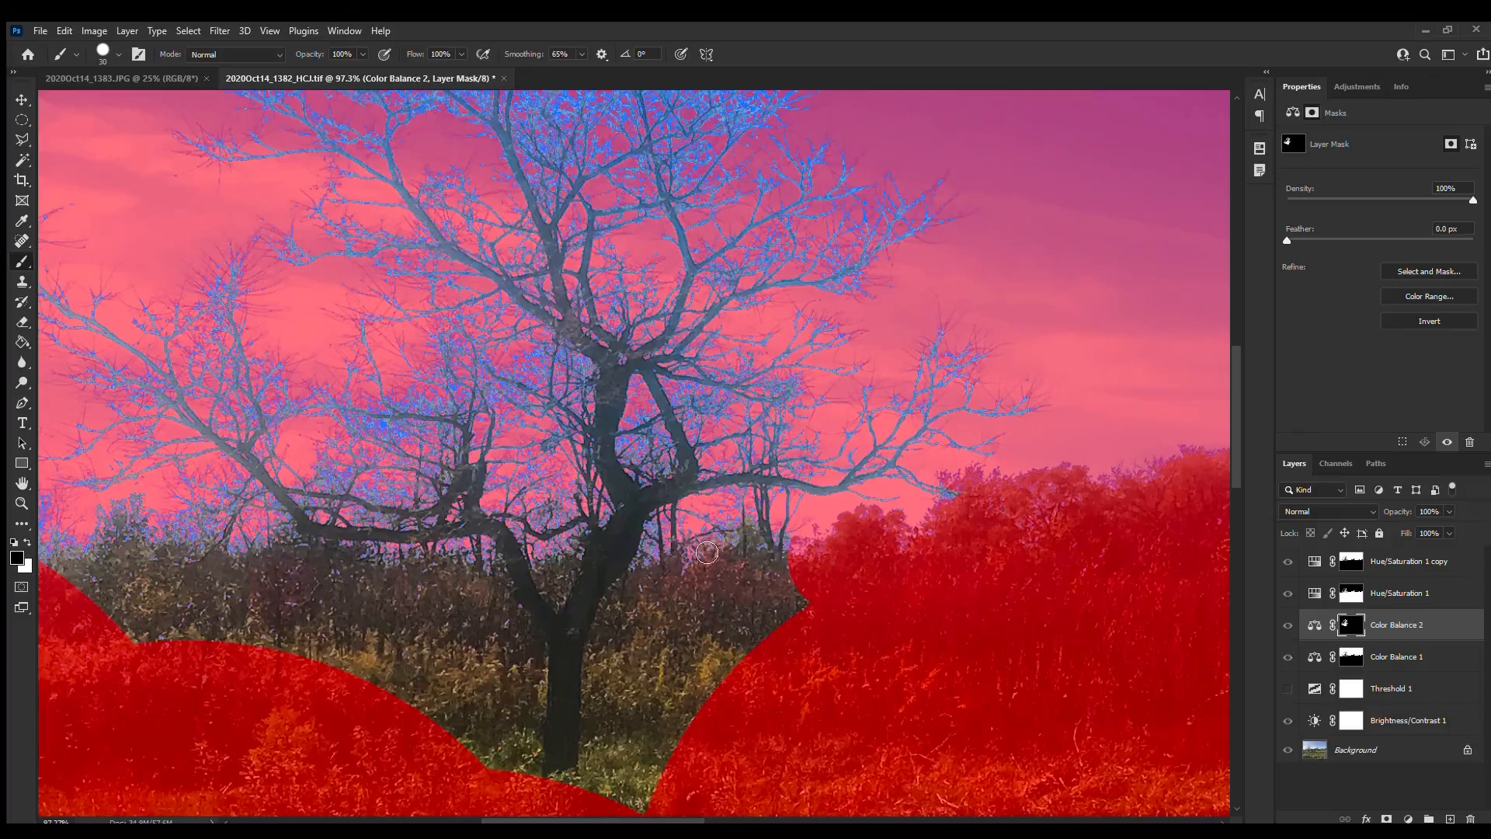
- Select the dark trunk tones with the Magic Wand and invert the selection to protect the trunk
{"action": "key", "text": "w"}
{"action": "left_click", "coordinate": [598, 777]}
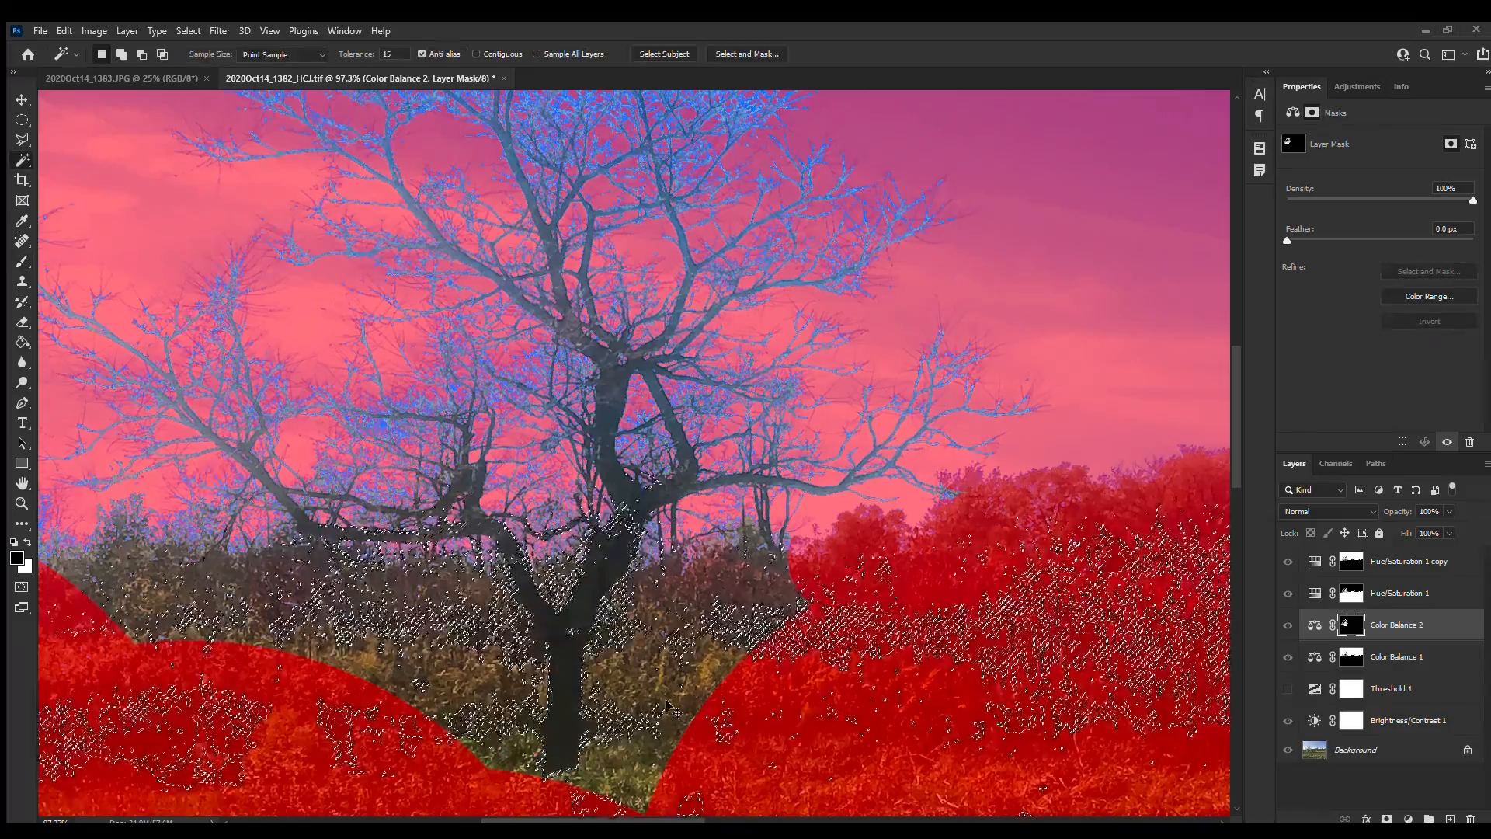
{"action": "key", "text": "ctrl+z"}
{"action": "key", "text": "ctrl+shift+i"}
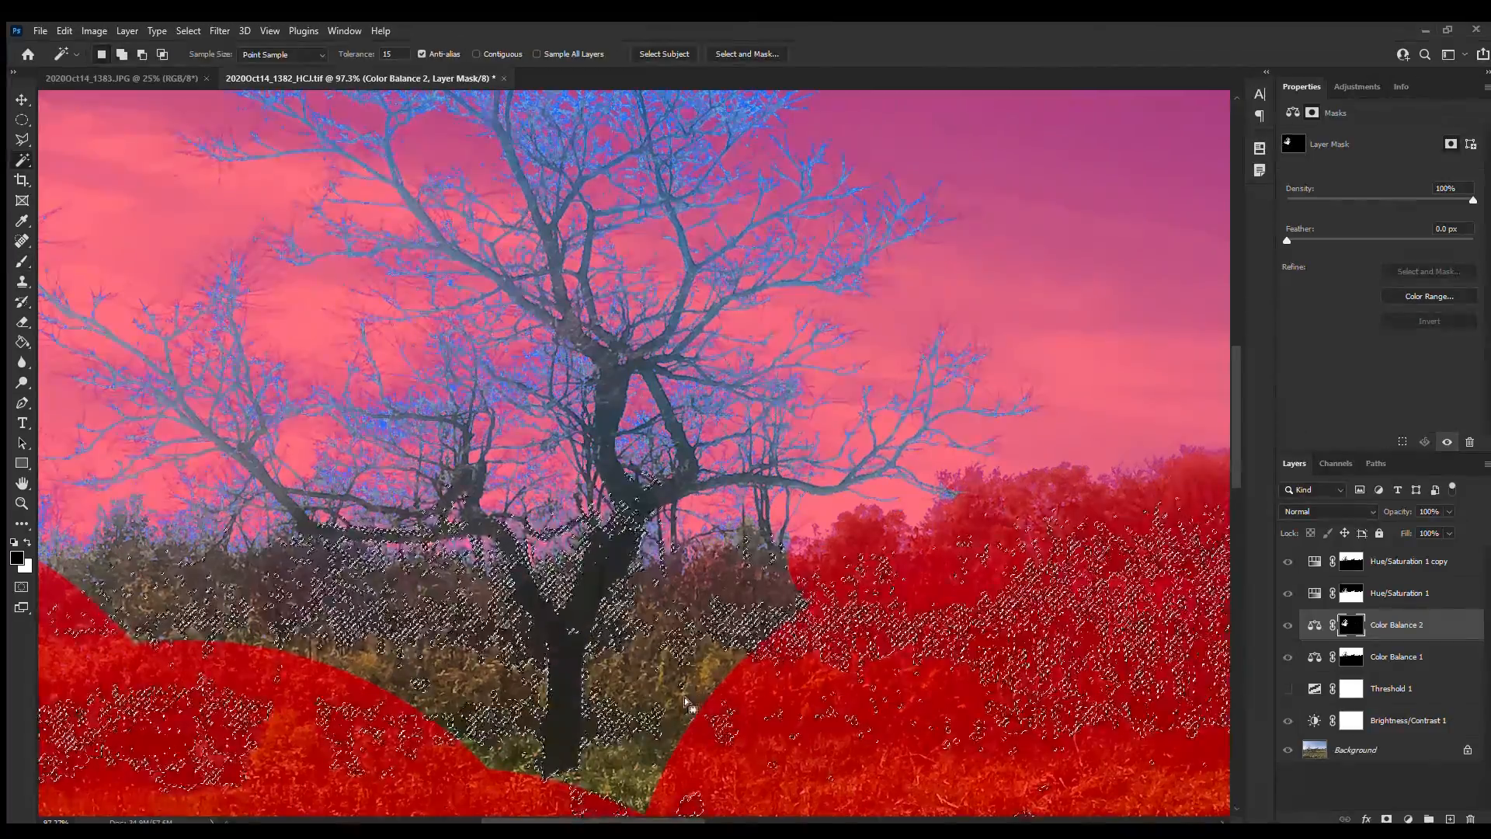
- Paint black over the undergrowth on both sides of the trunk within the inverted selection, using a 70 px brush
{"action": "key", "text": "b"}
{"action": "left_click_drag", "start_coordinate": [622, 744], "coordinate": [622, 761]}
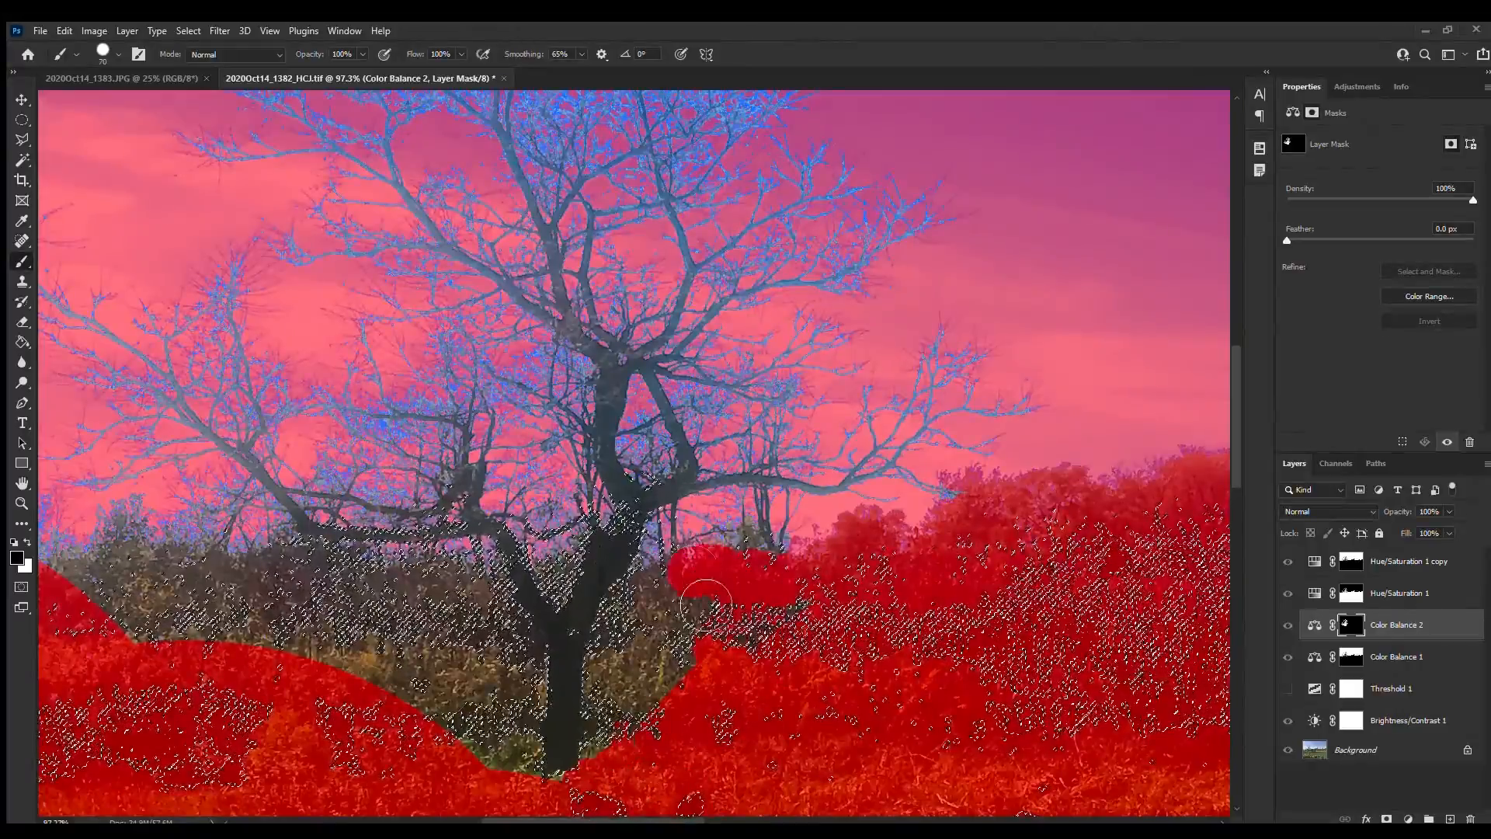
{"action": "mouse_move", "coordinate": [736, 539]}
{"action": "left_mouse_down"}
{"action": "mouse_move", "coordinate": [759, 563]}
{"action": "mouse_move", "coordinate": [826, 555]}
{"action": "left_mouse_up"}
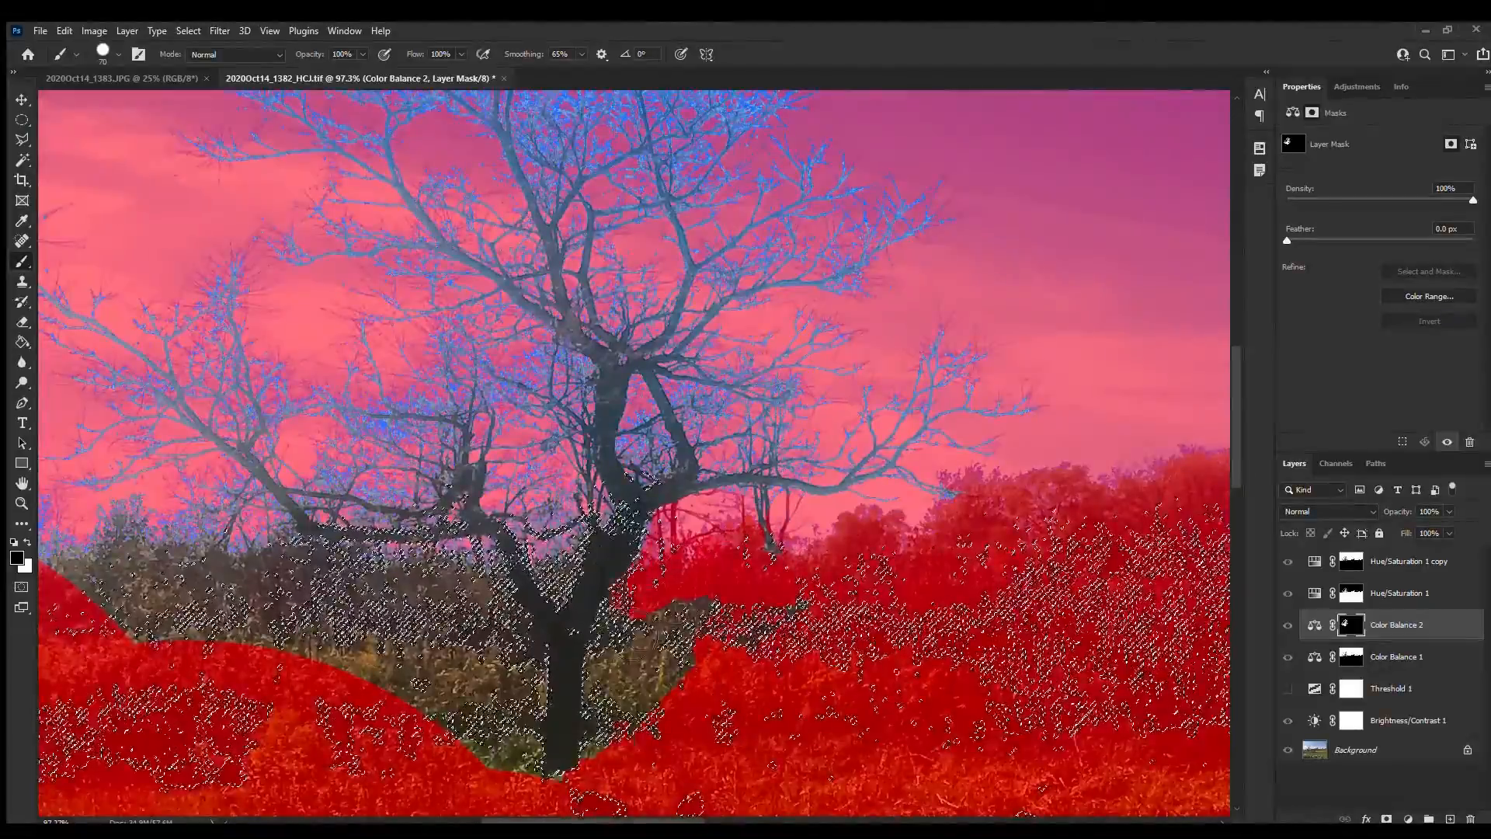
{"action": "mouse_move", "coordinate": [186, 594]}
{"action": "left_mouse_down"}
{"action": "mouse_move", "coordinate": [61, 519]}
{"action": "mouse_move", "coordinate": [116, 549]}
{"action": "mouse_move", "coordinate": [180, 537]}
{"action": "left_mouse_up"}
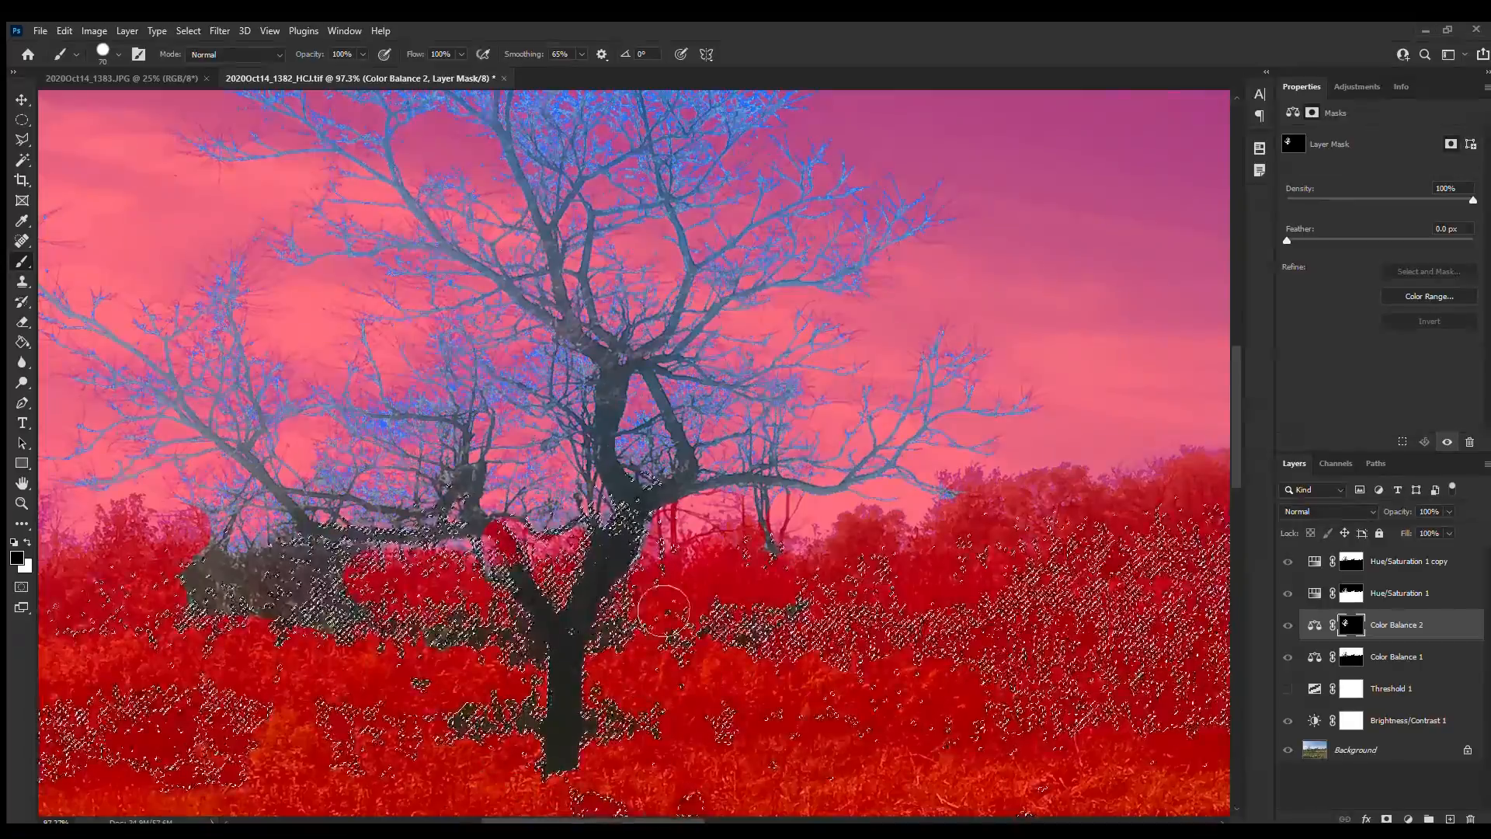
- Deselect and paint the remaining undergrowth to the left of the trunk out of the mask
{"action": "key", "text": "w"}
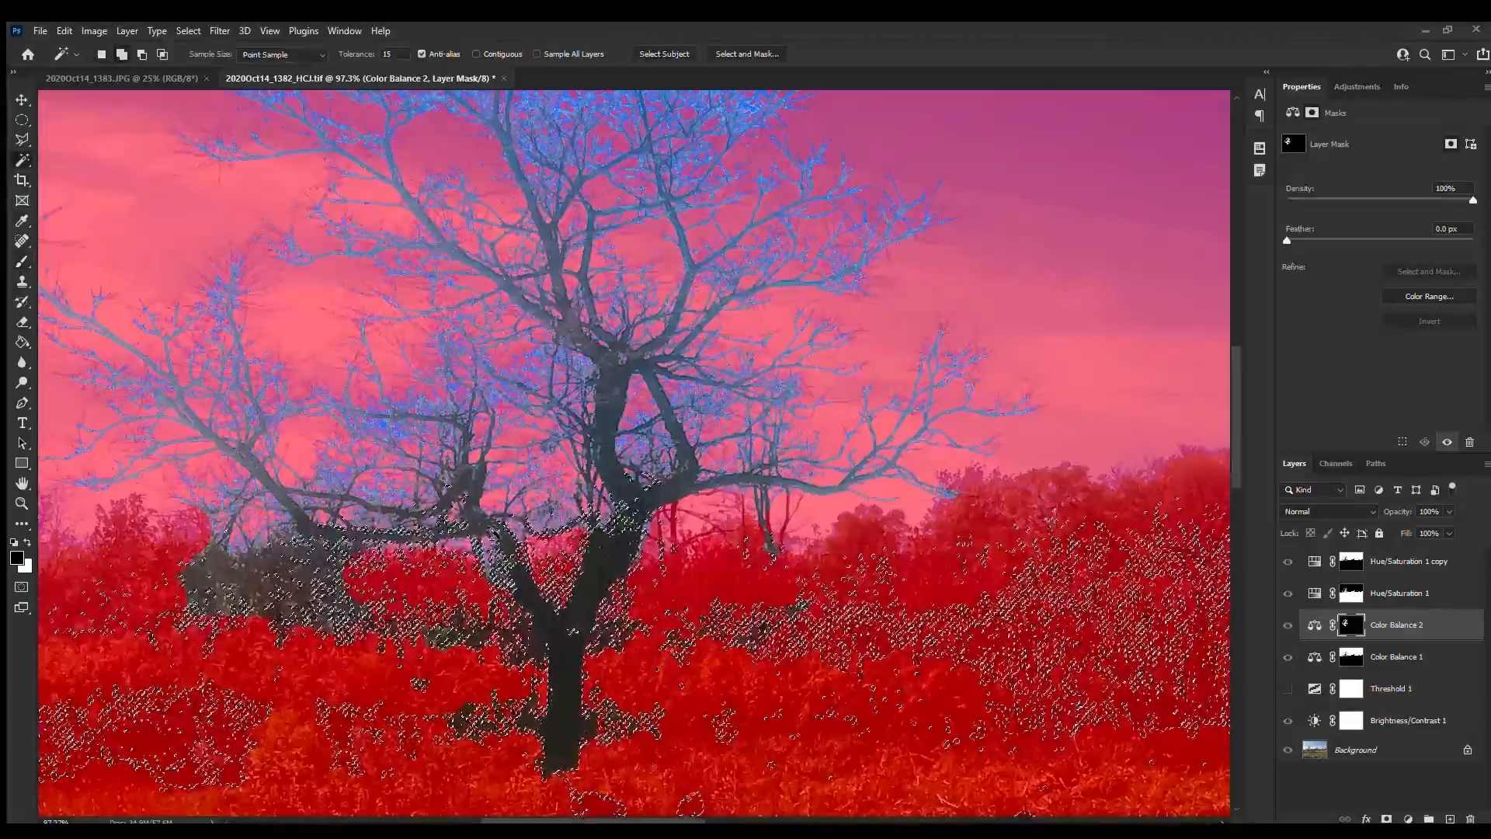
{"action": "key", "text": "b"}
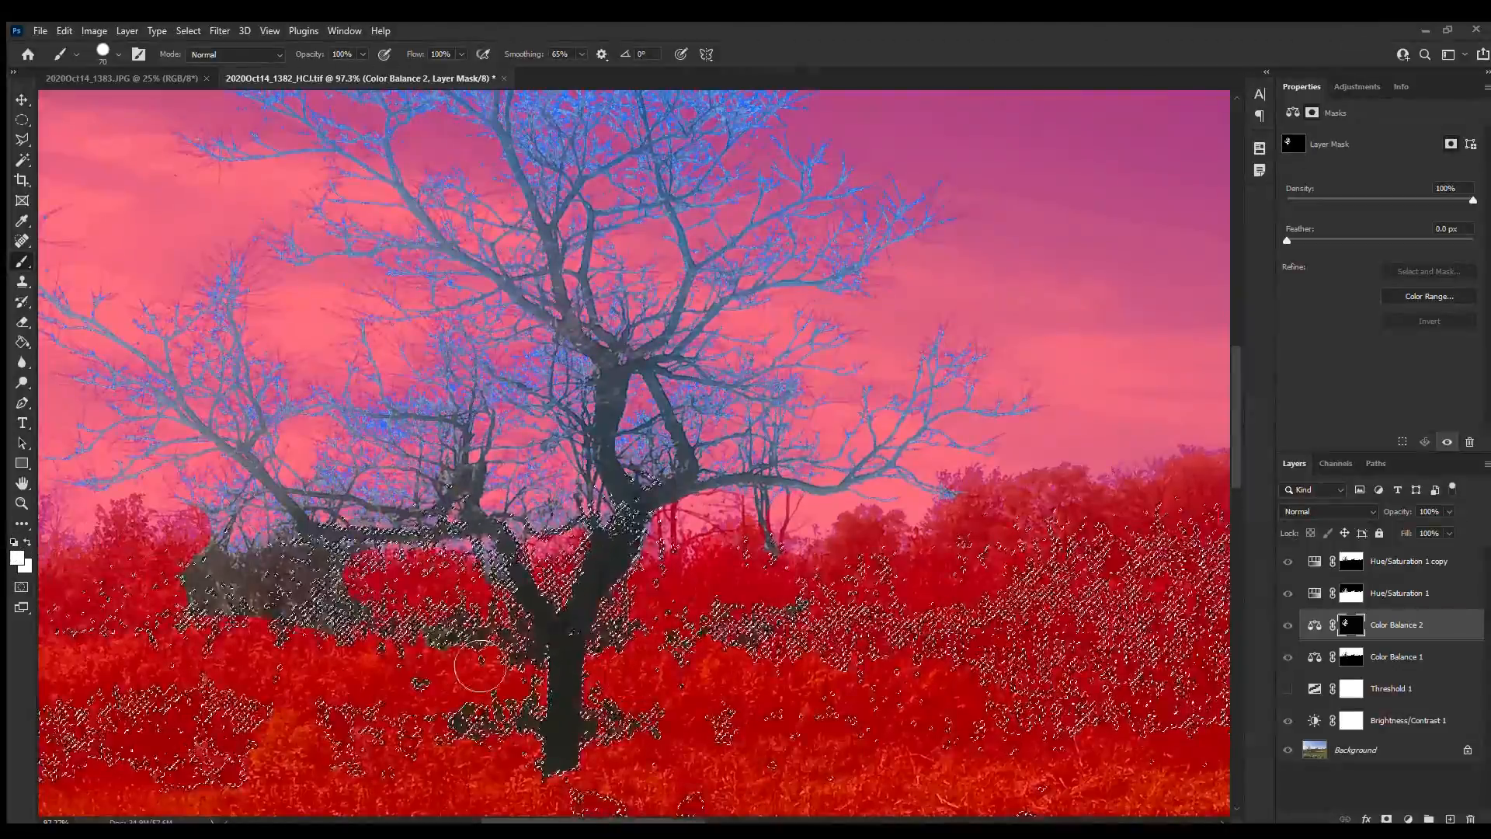
{"action": "key", "text": "ctrl+d"}
{"action": "key", "text": "x"}
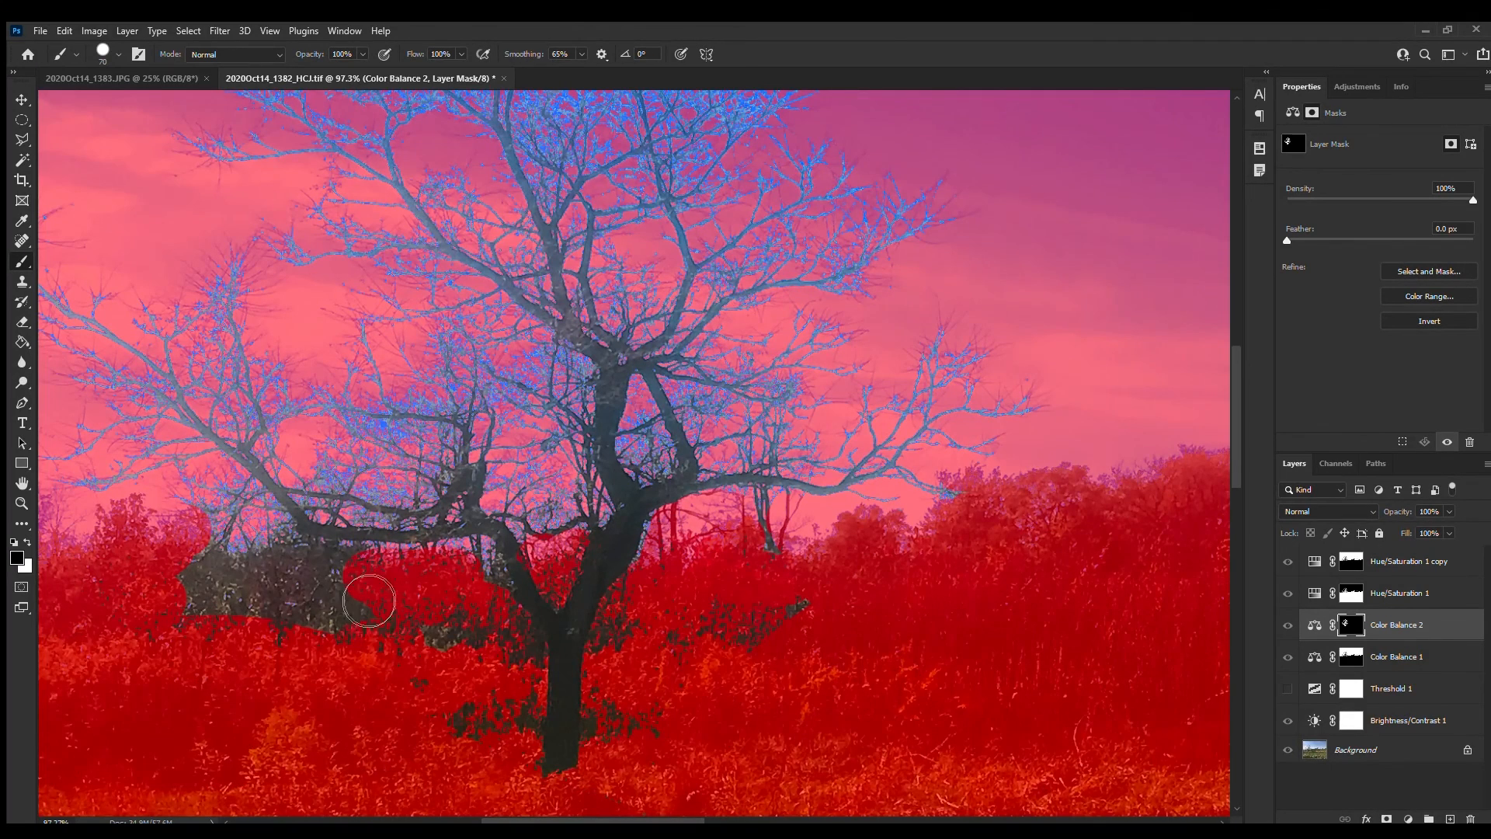
{"action": "mouse_move", "coordinate": [285, 574]}
{"action": "left_mouse_down"}
{"action": "mouse_move", "coordinate": [442, 657]}
{"action": "mouse_move", "coordinate": [469, 622]}
{"action": "left_mouse_up"}
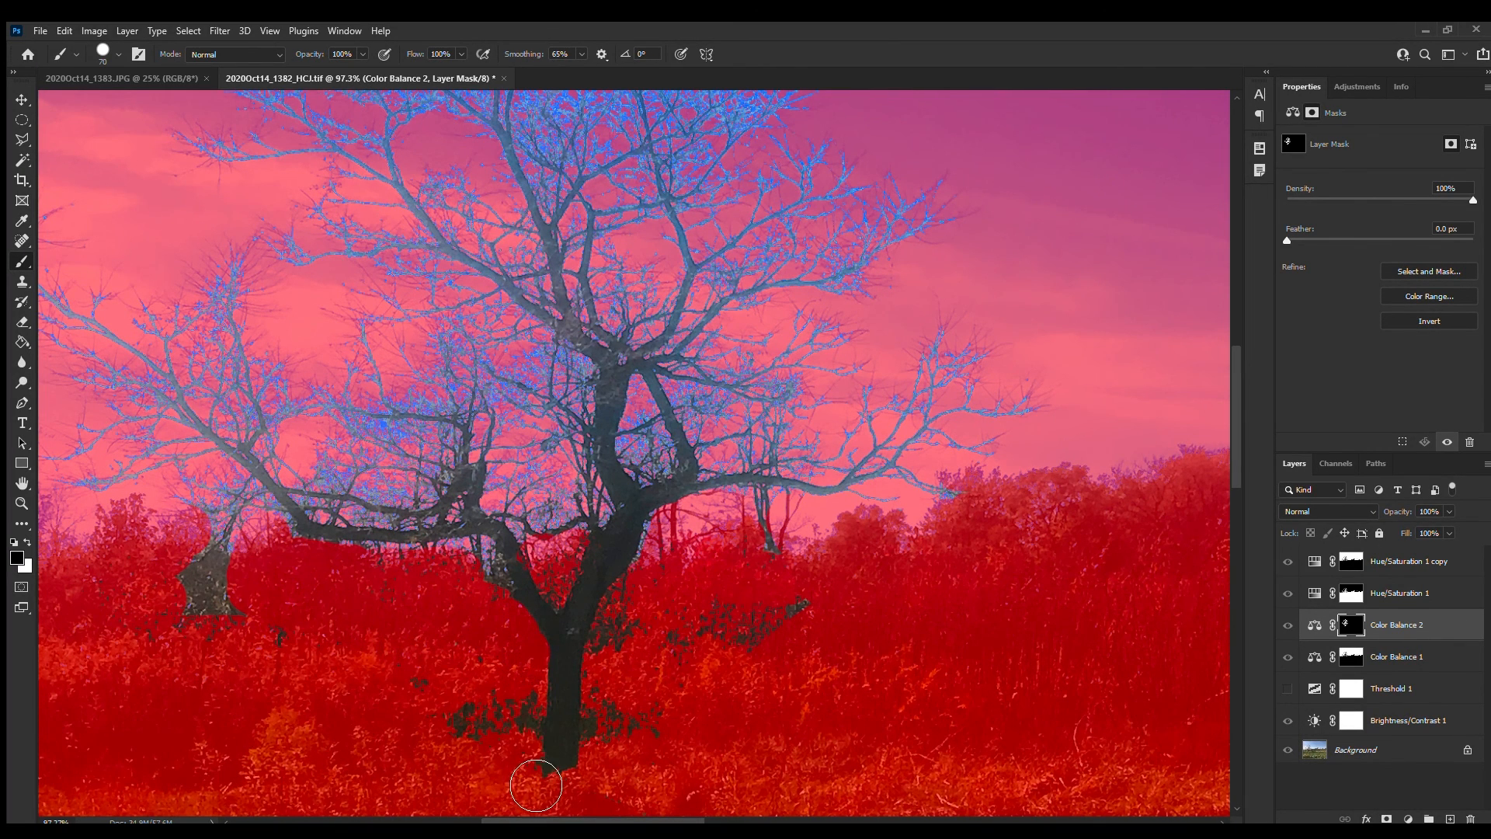
{"action": "mouse_move", "coordinate": [225, 594]}
{"action": "left_mouse_down"}
{"action": "mouse_move", "coordinate": [166, 653]}
{"action": "mouse_move", "coordinate": [220, 598]}
{"action": "left_mouse_up"}
- Mask out the leftover foliage beside the trunk, reducing the brush to 15 px for the fine edges
{"action": "mouse_move", "coordinate": [625, 688]}
{"action": "left_mouse_down"}
{"action": "mouse_move", "coordinate": [632, 750]}
{"action": "mouse_move", "coordinate": [641, 635]}
{"action": "mouse_move", "coordinate": [724, 626]}
{"action": "mouse_move", "coordinate": [688, 654]}
{"action": "mouse_move", "coordinate": [683, 694]}
{"action": "mouse_move", "coordinate": [713, 680]}
{"action": "left_mouse_up"}
{"action": "key", "text": "bracketleft"}
{"action": "key", "text": "bracketleft"}
{"action": "key", "text": "bracketleft"}
{"action": "key", "text": "bracketleft"}
{"action": "key", "text": "bracketleft"}
{"action": "key", "text": "bracketleft"}
{"action": "key", "text": "bracketleft"}
{"action": "key", "text": "bracketleft"}
{"action": "key", "text": "bracketleft"}
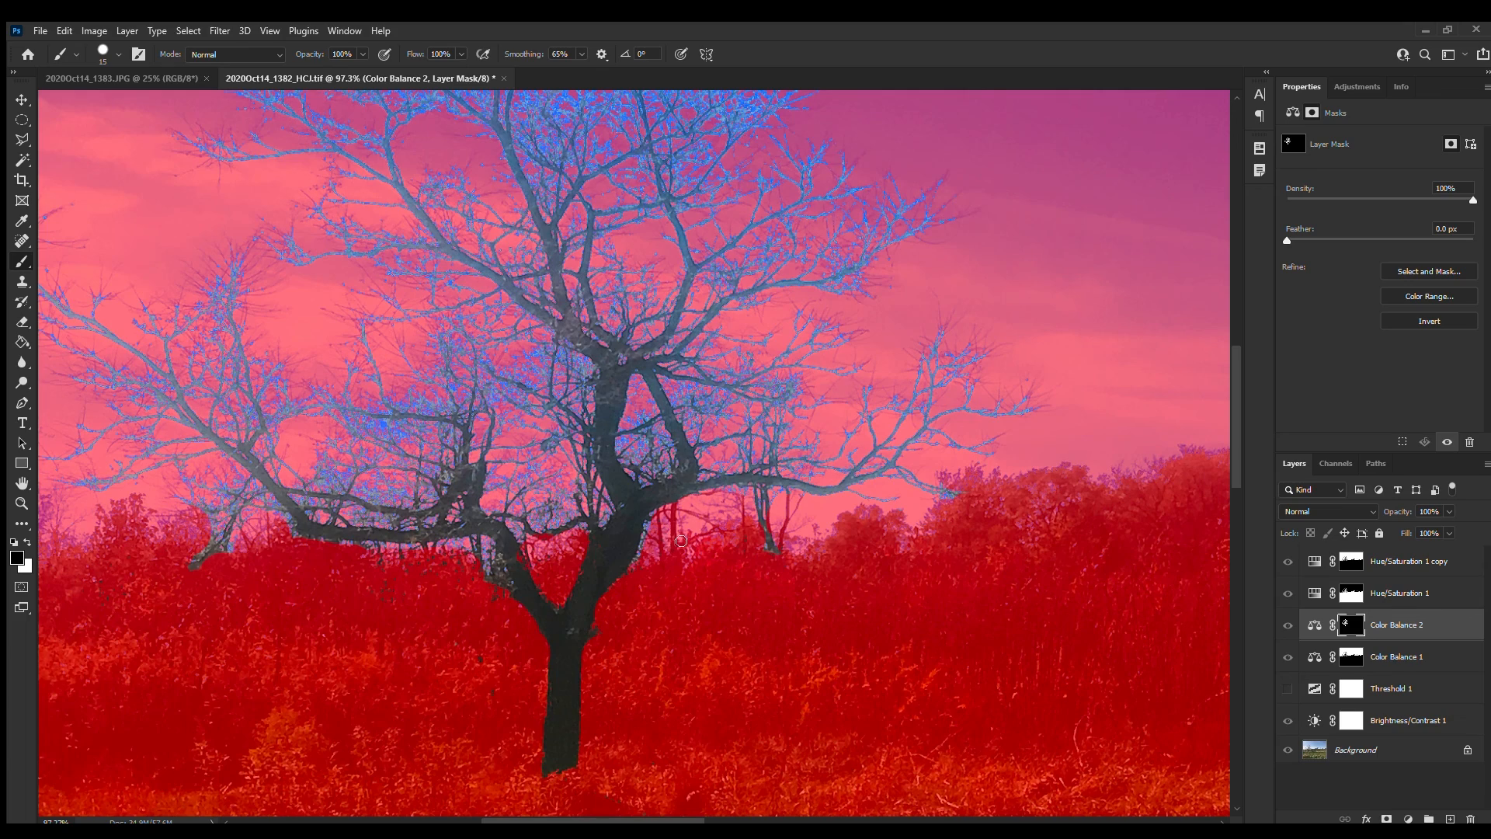
- Shift the tree's color in Color Balance 2 toward a warmer reddish brown, and select the Background layer
{"action": "left_click", "coordinate": [1313, 625]}
{"action": "left_click_drag", "start_coordinate": [1359, 172], "coordinate": [1357, 208]}
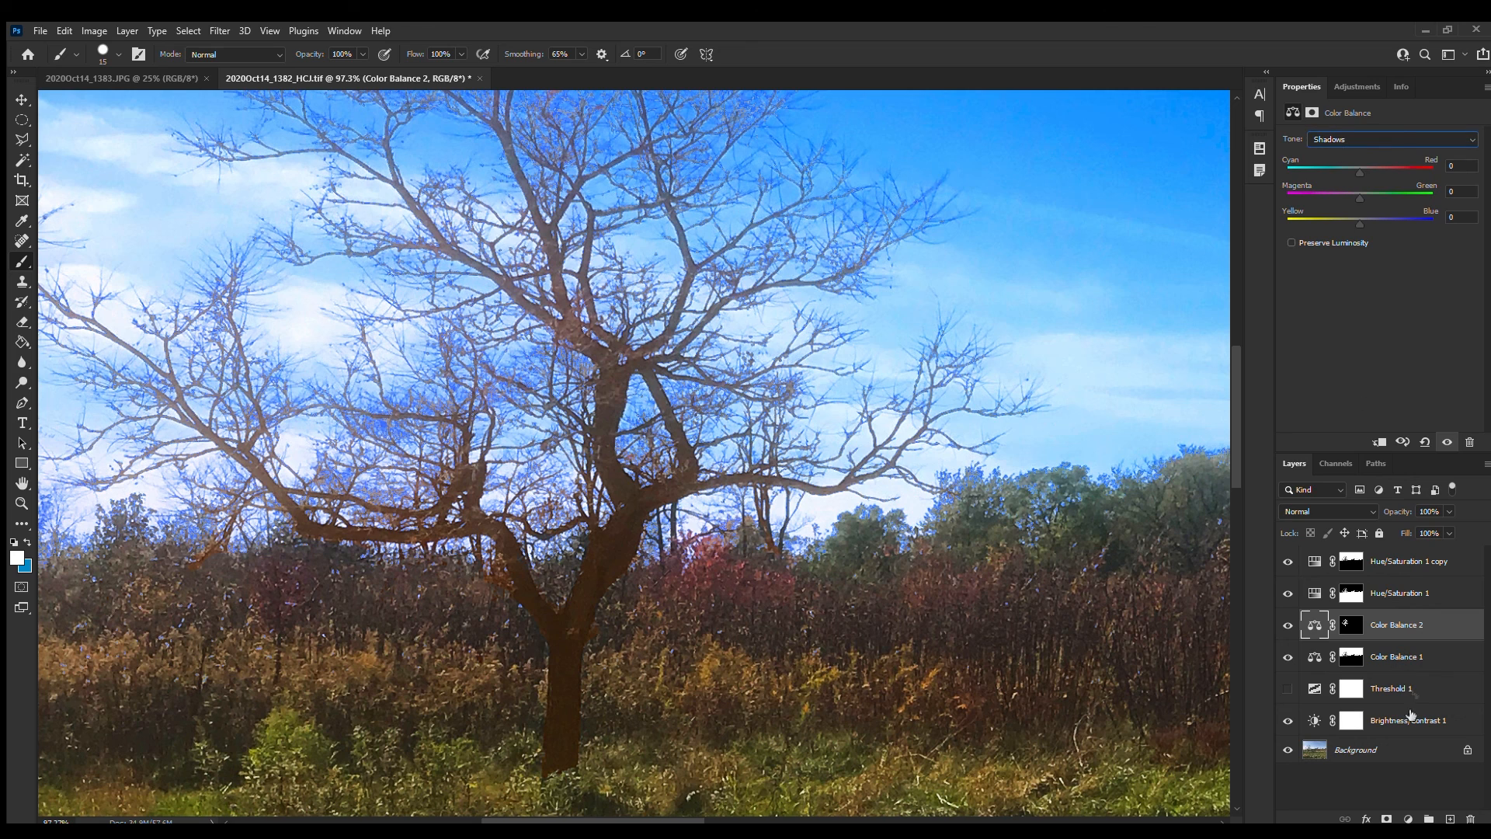
{"action": "left_click", "coordinate": [1386, 750]}
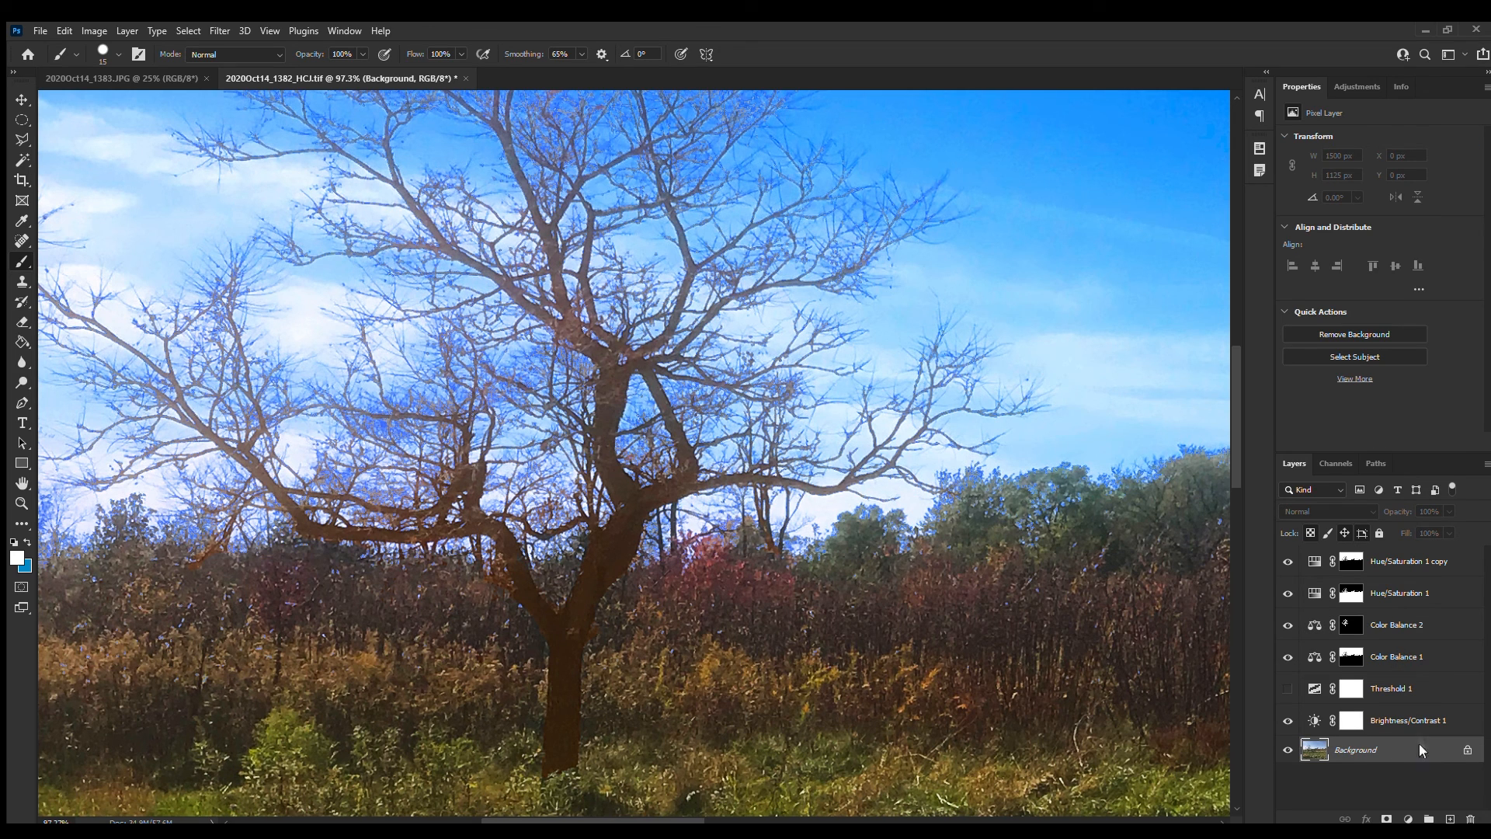
- Duplicate the Background layer, place the copy above all adjustments, and move the Color Balance 2 mask onto it
{"action": "key", "text": "ctrl+j"}
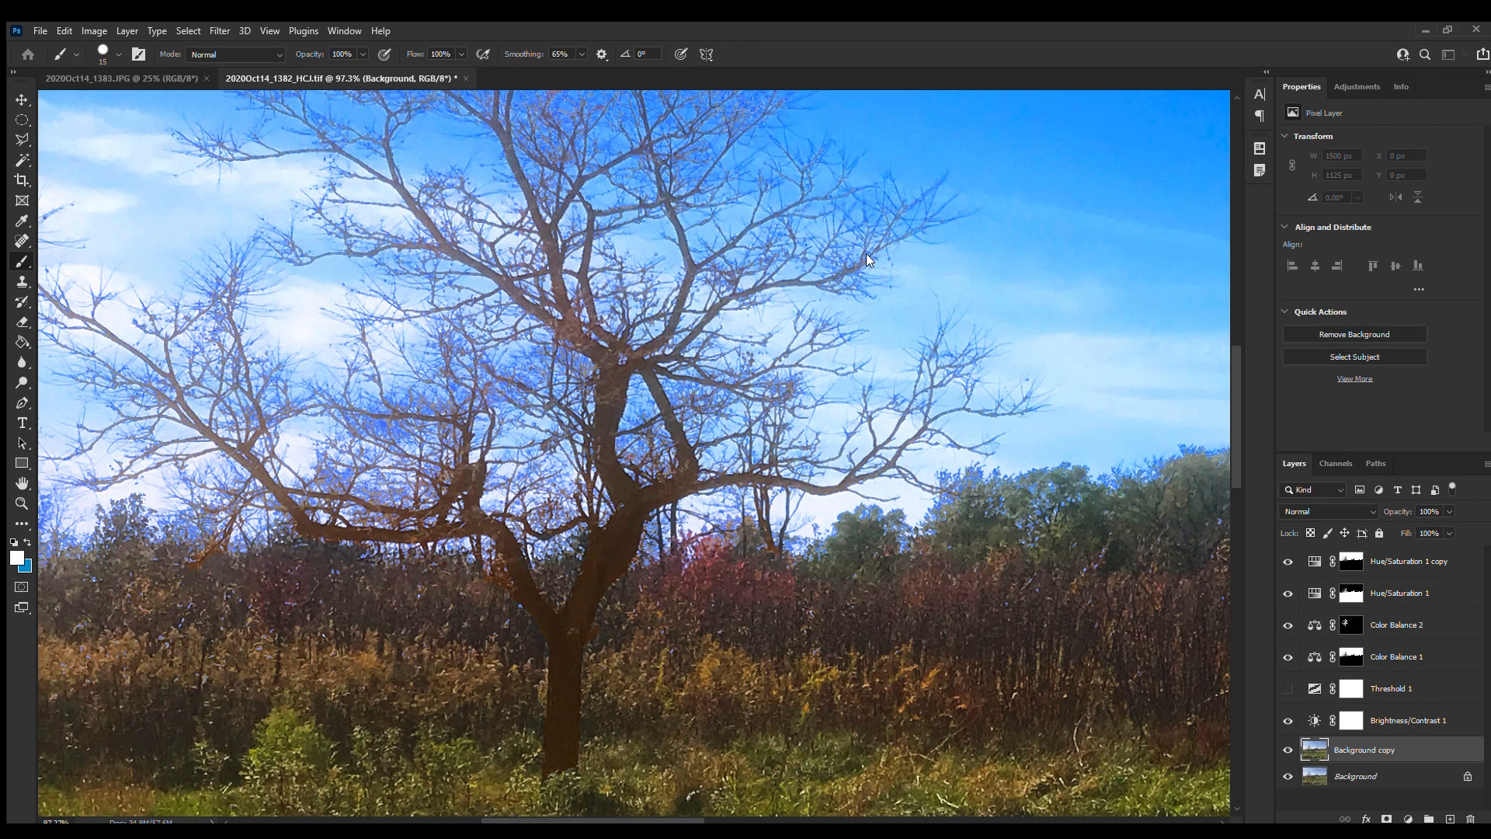
{"action": "left_click_drag", "start_coordinate": [1380, 747], "coordinate": [1374, 547]}
{"action": "left_click_drag", "start_coordinate": [1349, 691], "coordinate": [1334, 559]}
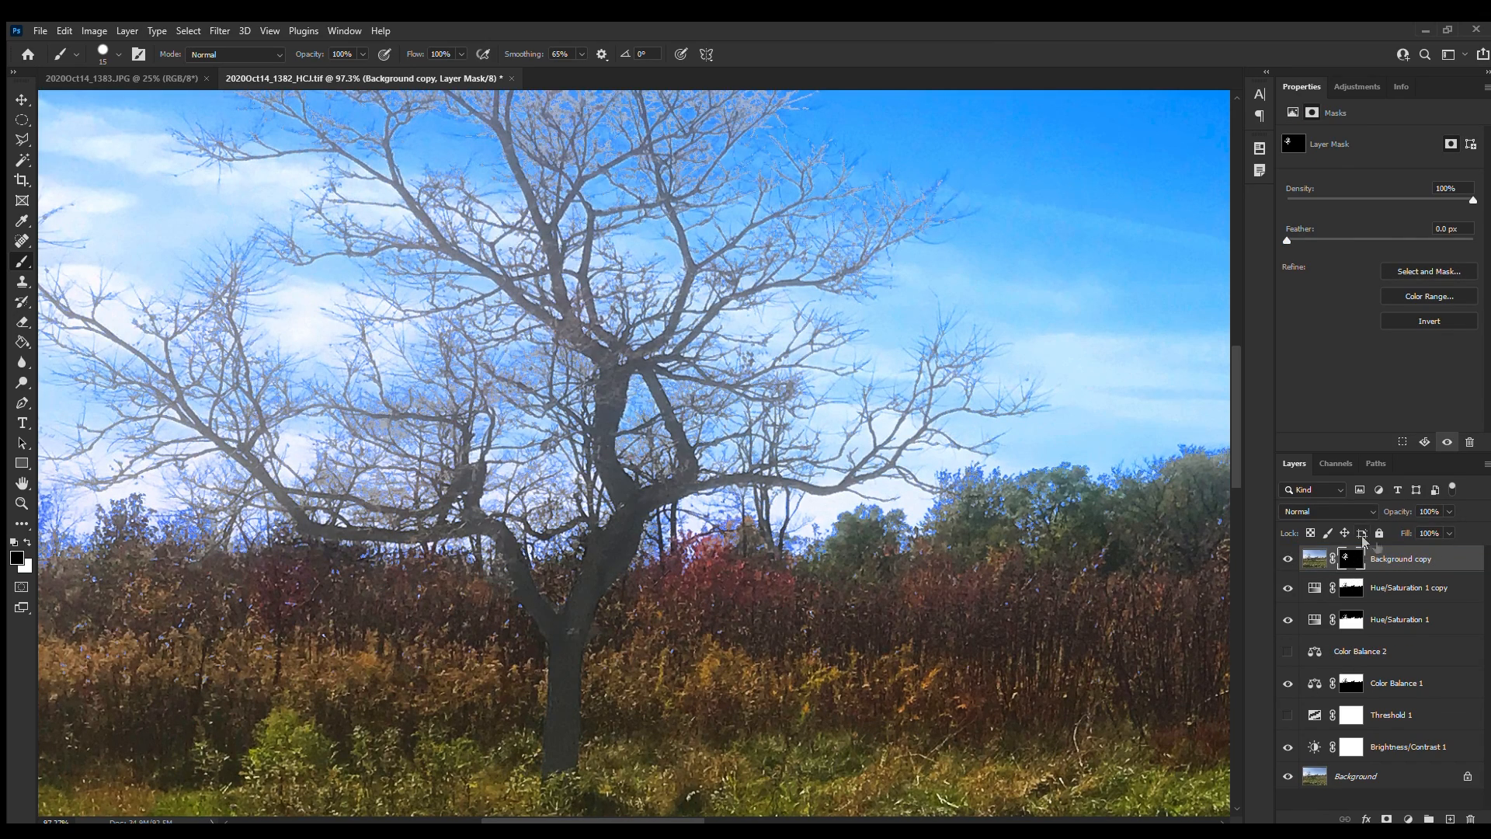
- Put the Background copy in a new group, transfer its tree mask to the group, and select the copy
{"action": "left_click_drag", "start_coordinate": [1305, 553], "coordinate": [1428, 819]}
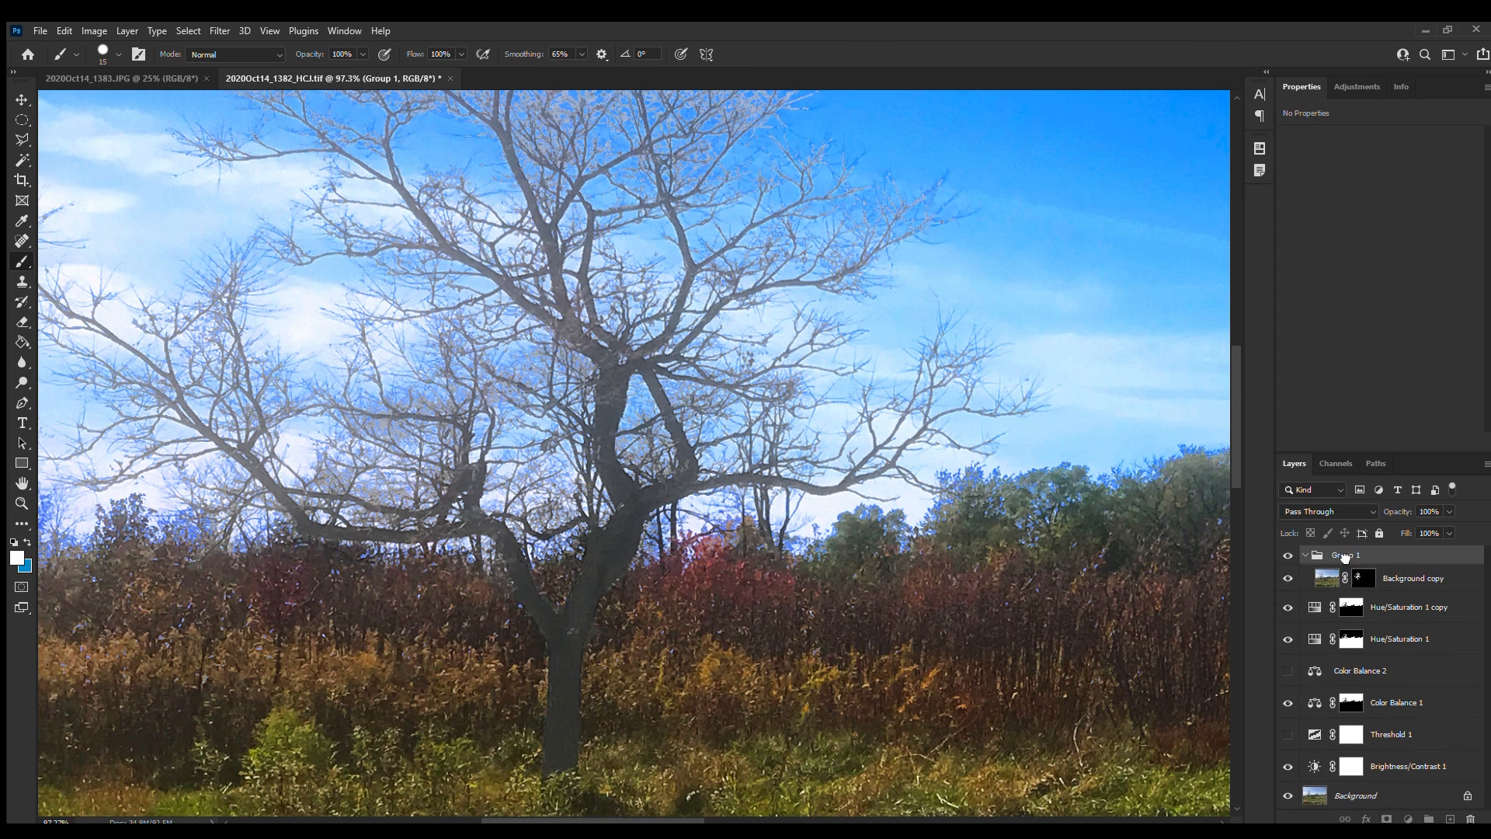
{"action": "left_click_drag", "start_coordinate": [1351, 585], "coordinate": [1350, 558]}
{"action": "left_click", "coordinate": [1376, 587]}
- Darken the tree with an Exposure adjustment above Background copy inside the group, setting Gamma Correction to 0.59
{"action": "left_click", "coordinate": [1356, 86]}
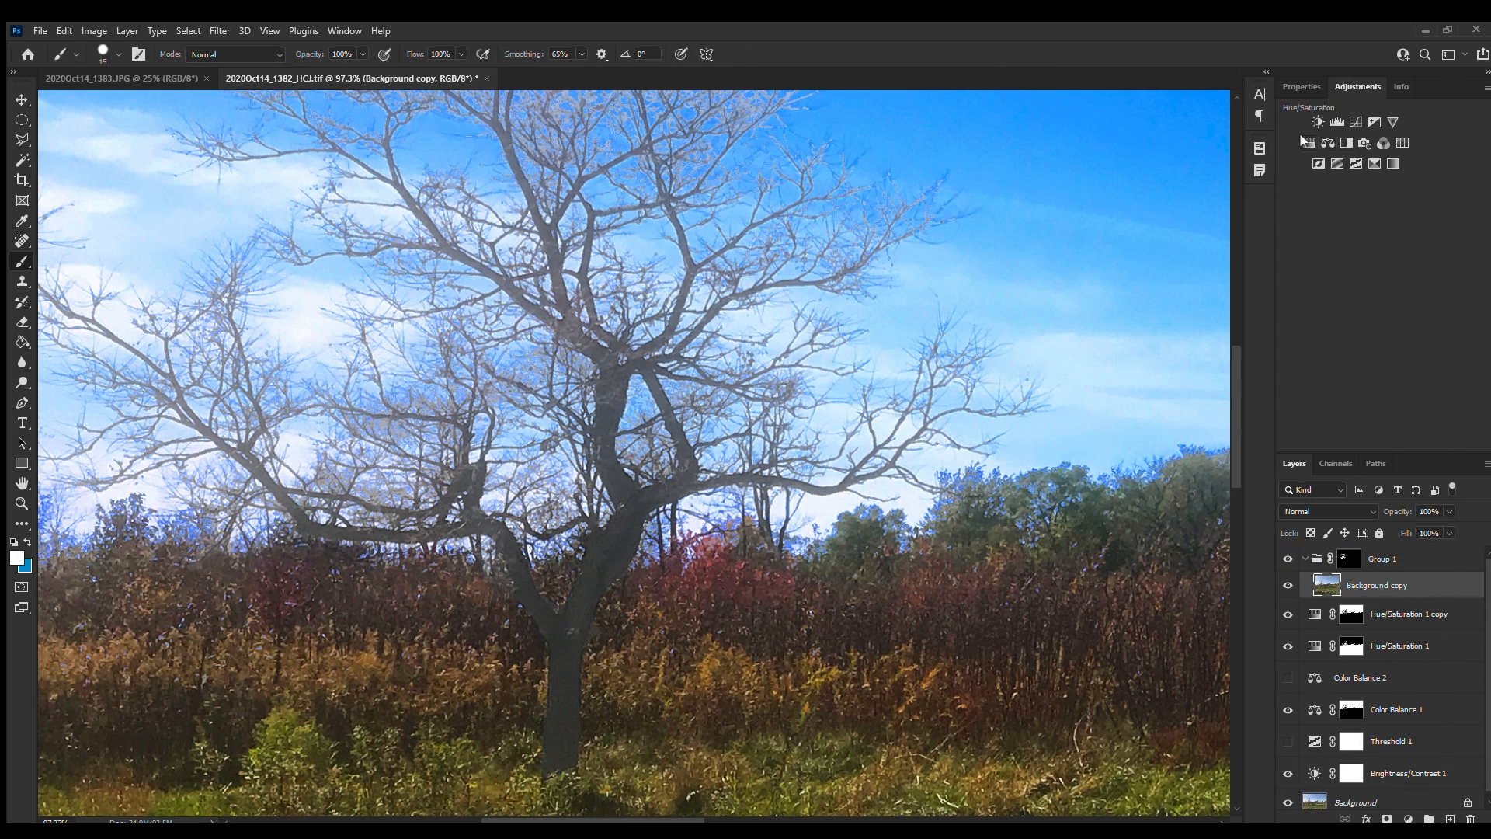
{"action": "left_click", "coordinate": [1374, 121]}
{"action": "left_click_drag", "start_coordinate": [1377, 234], "coordinate": [1410, 234]}
{"action": "key", "text": "ctrl+minus"}
{"action": "key", "text": "ctrl+minus"}
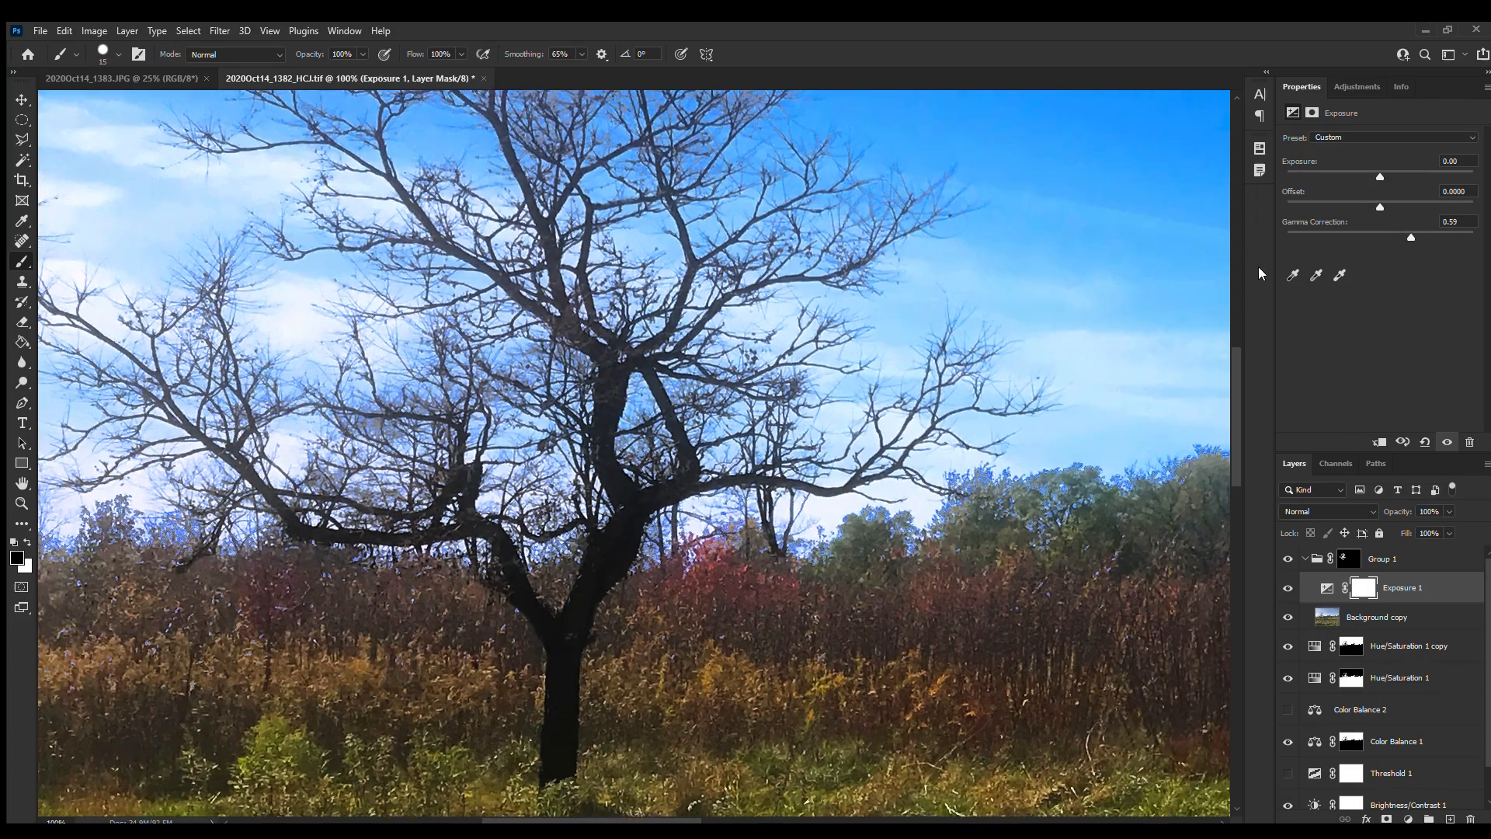
{"action": "key", "text": "ctrl+minus"}
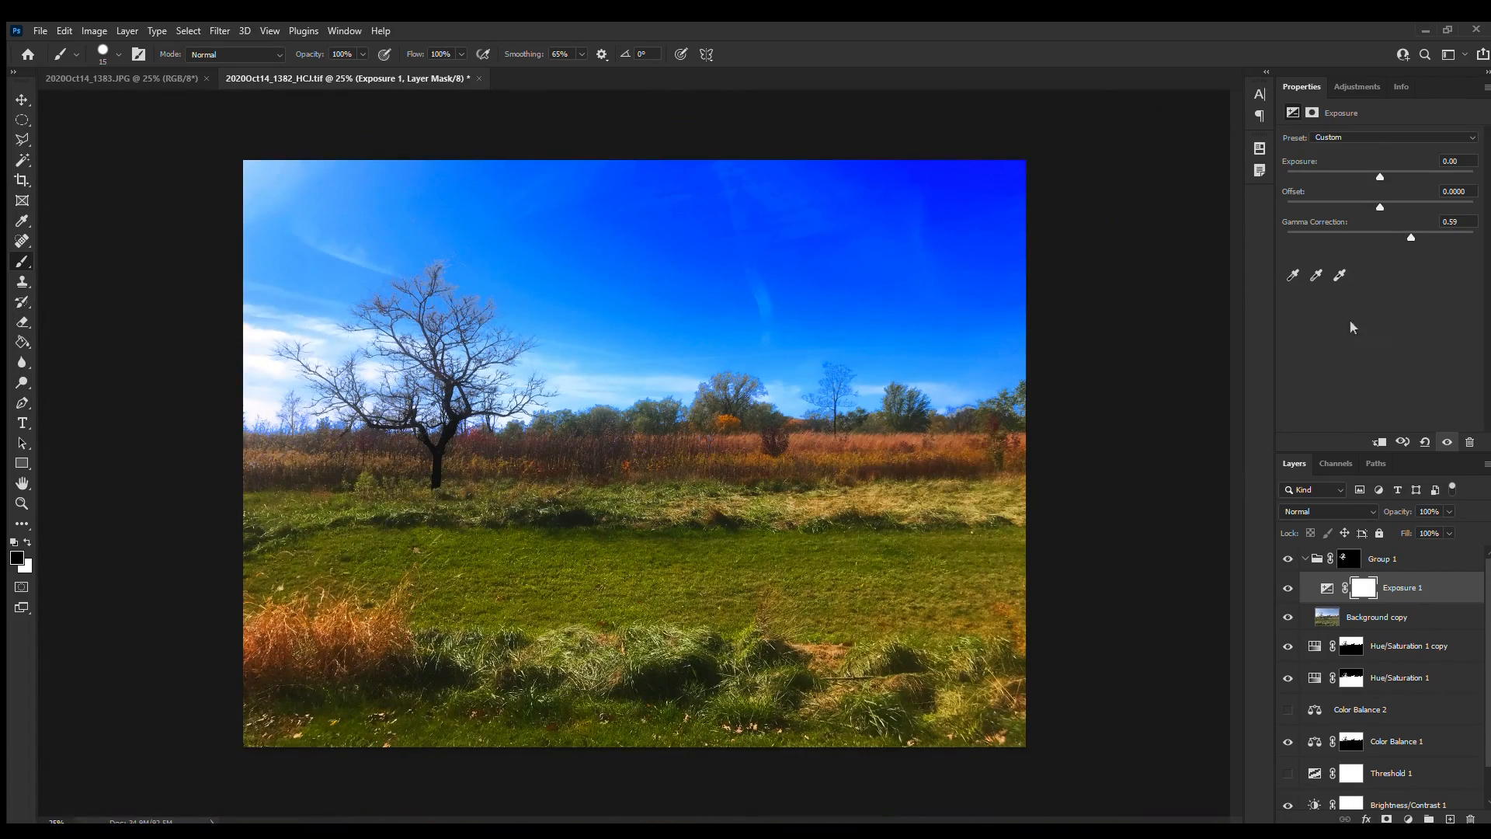
- Select a large ellipse covering most of the photo and add a second Exposure adjustment masked by it
{"action": "left_click", "coordinate": [1409, 559]}
{"action": "left_click", "coordinate": [21, 119]}
{"action": "left_click_drag", "start_coordinate": [281, 191], "coordinate": [990, 716]}
{"action": "left_click", "coordinate": [1357, 86]}
{"action": "left_click", "coordinate": [1368, 118]}
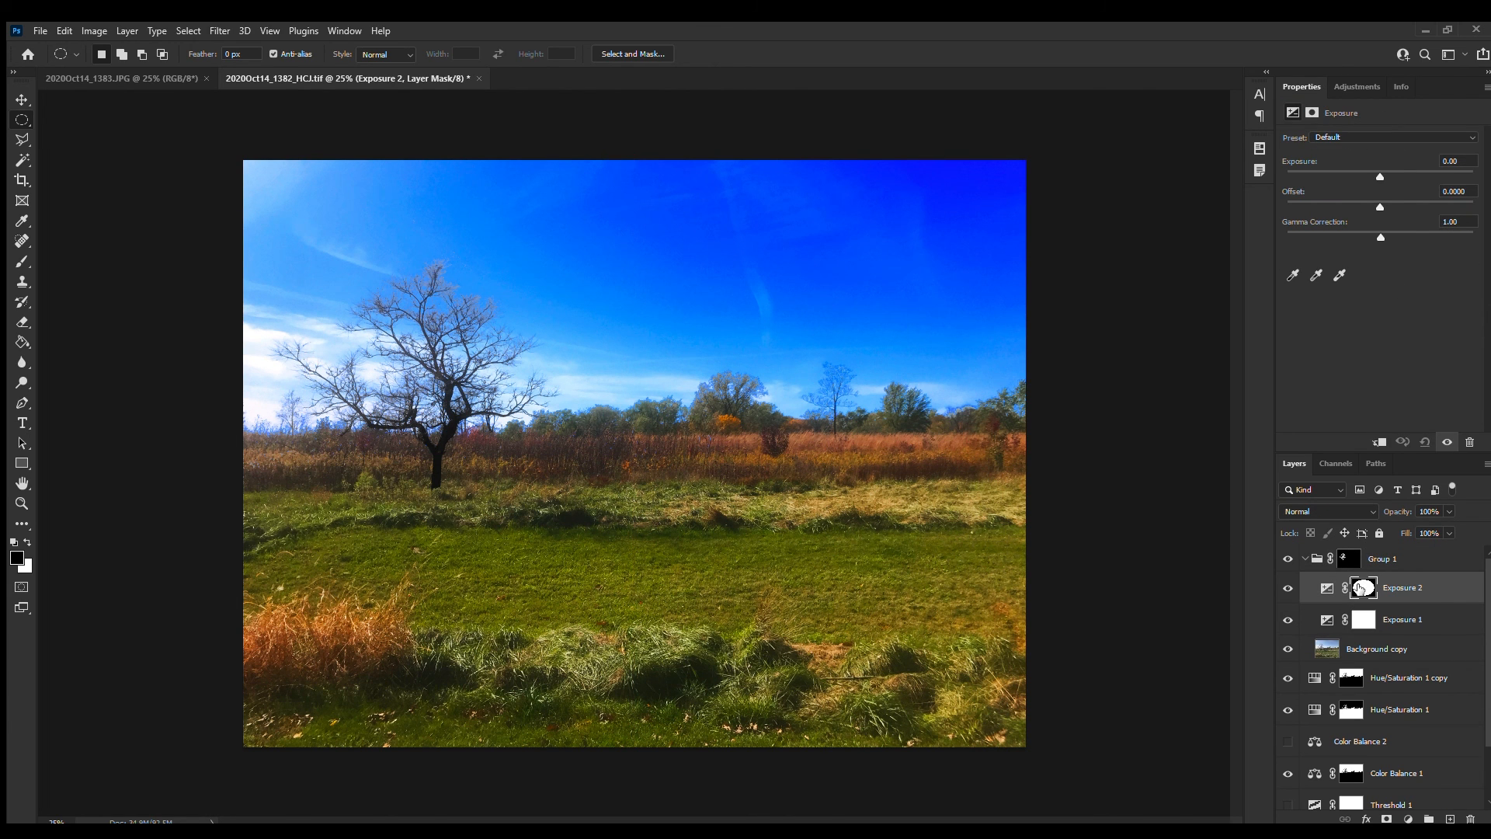
- Move Exposure 2 above Group 1, then invert its mask and feather it by 158.8 px
{"action": "left_click_drag", "start_coordinate": [1412, 583], "coordinate": [1410, 543]}
{"action": "key", "text": "ctrl+i"}
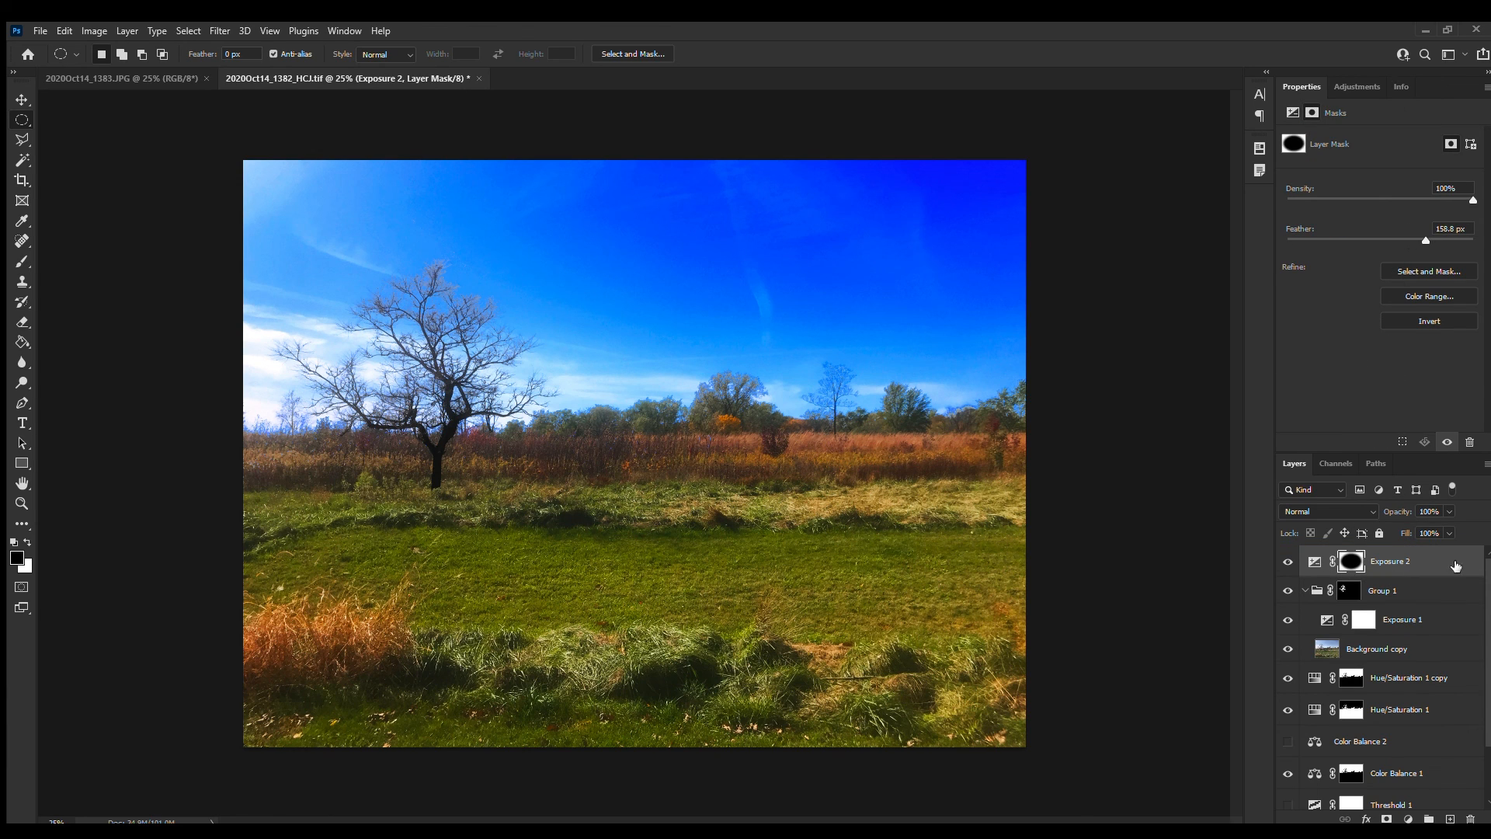
- Darken the photo's edges by setting Exposure 2's Gamma Correction to 0.64, and compare with the layer hidden
{"action": "key", "text": "ctrl+2"}
{"action": "left_click", "coordinate": [1348, 88]}
{"action": "left_click", "coordinate": [1301, 86]}
{"action": "left_click_drag", "start_coordinate": [1380, 237], "coordinate": [1406, 237]}
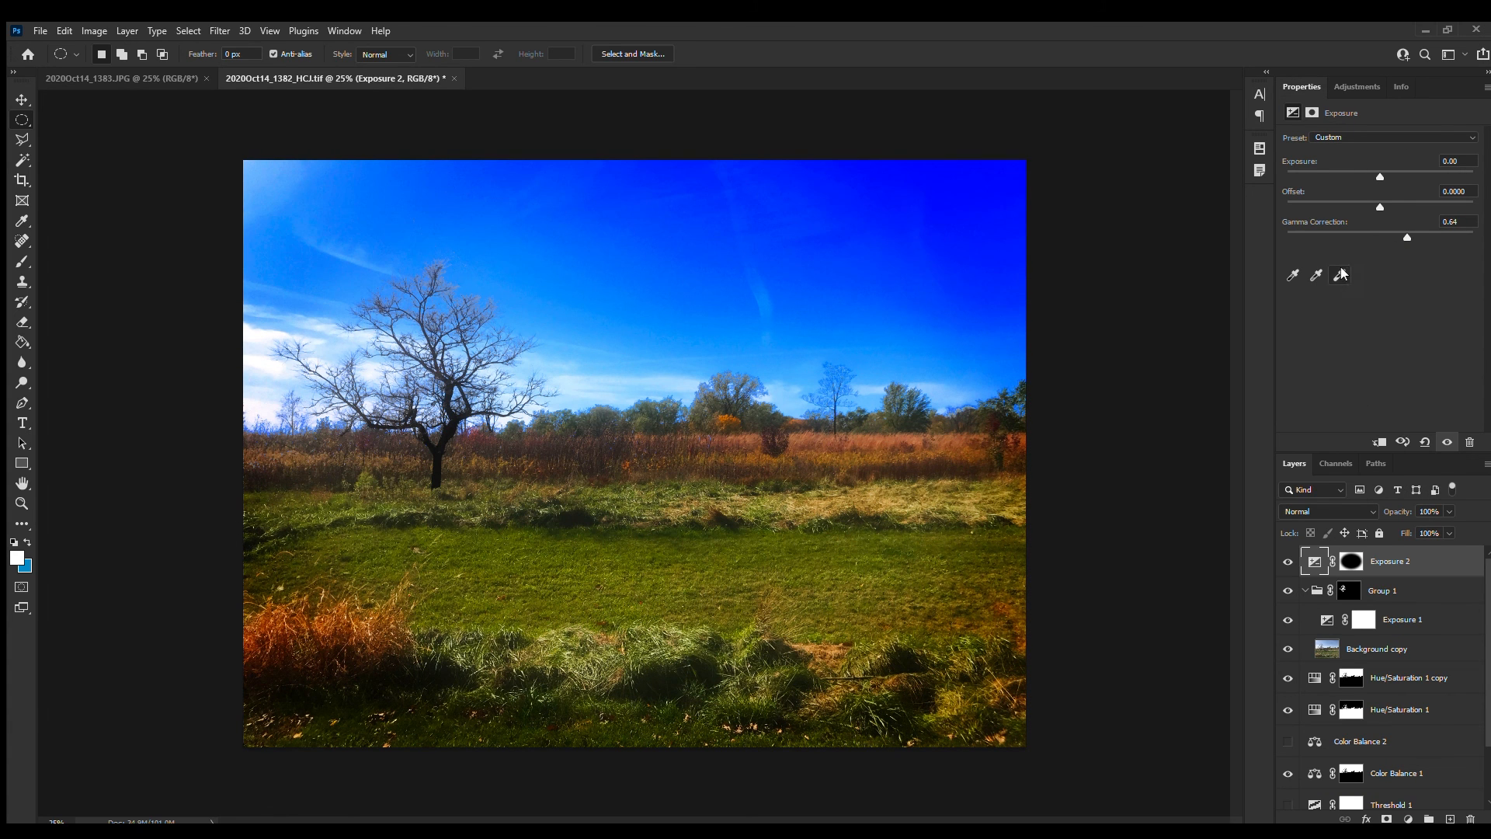
{"action": "left_click", "coordinate": [1288, 560]}
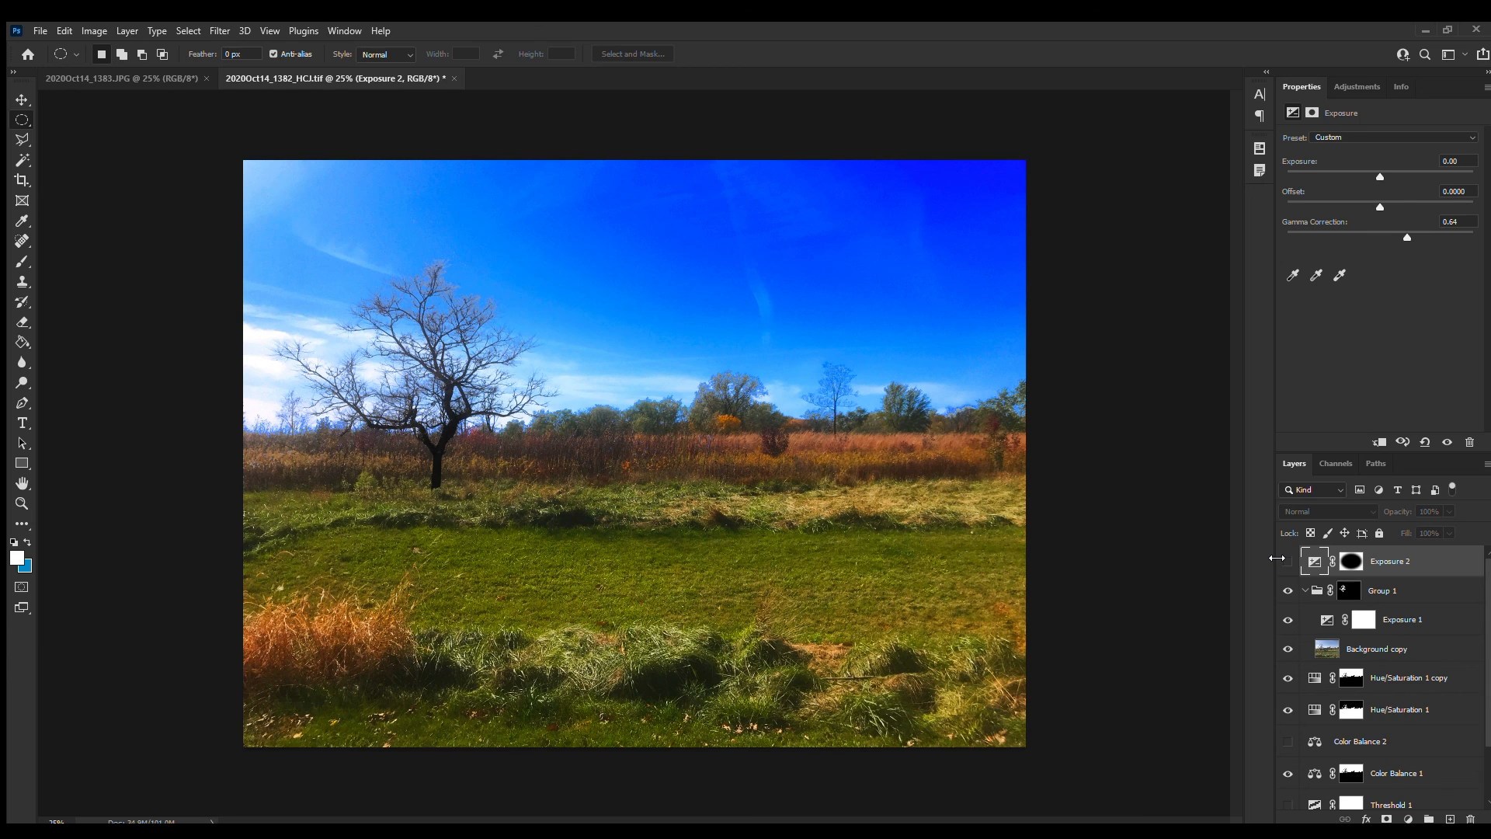
{"action": "left_click", "coordinate": [1288, 561]}
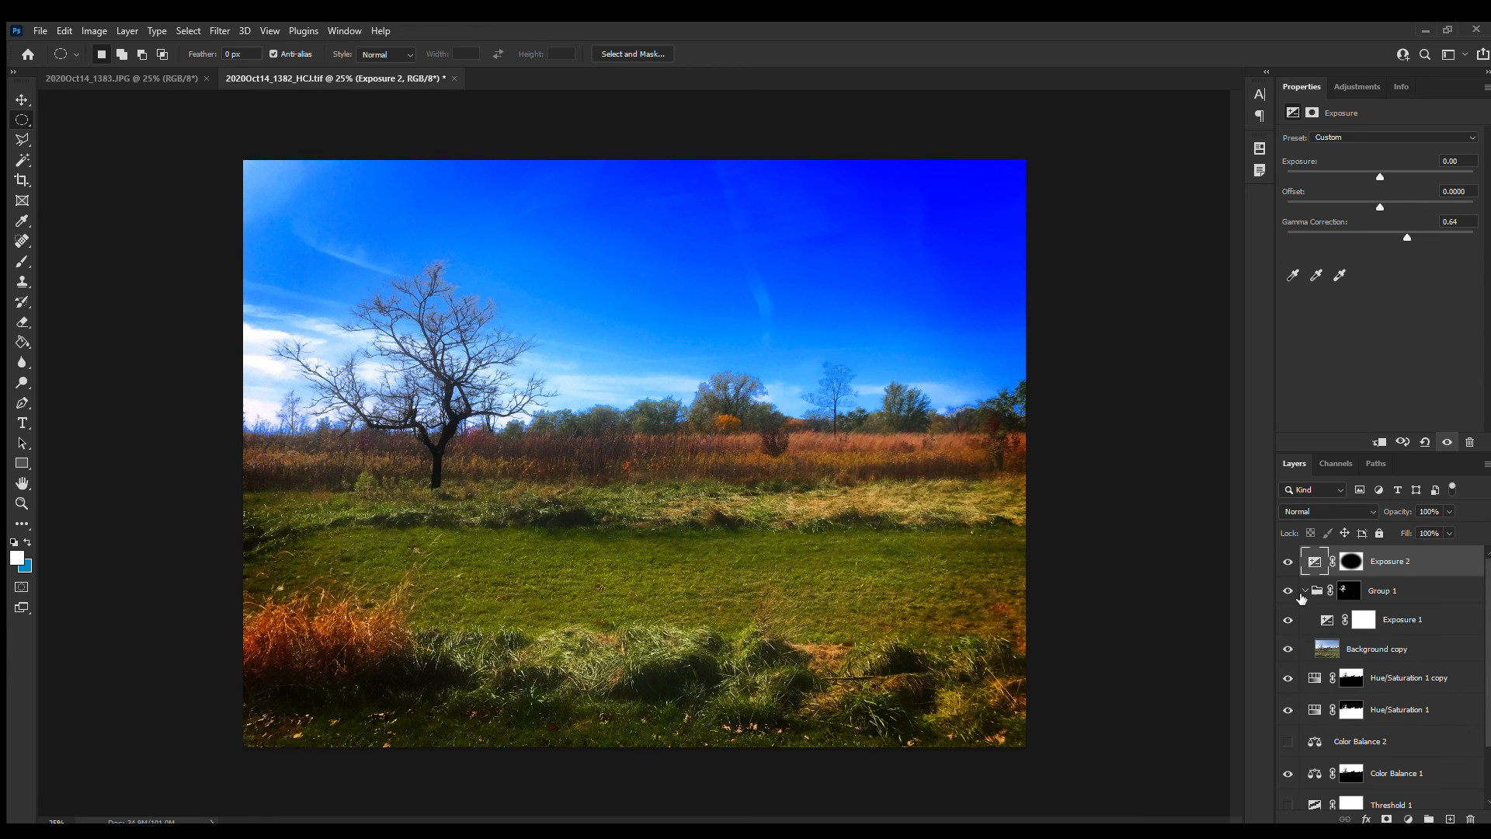
- Reduce the opacity of Group 1 to 77%
{"action": "left_click", "coordinate": [1349, 590]}
{"action": "key", "text": "5"}
{"action": "key", "text": "8"}
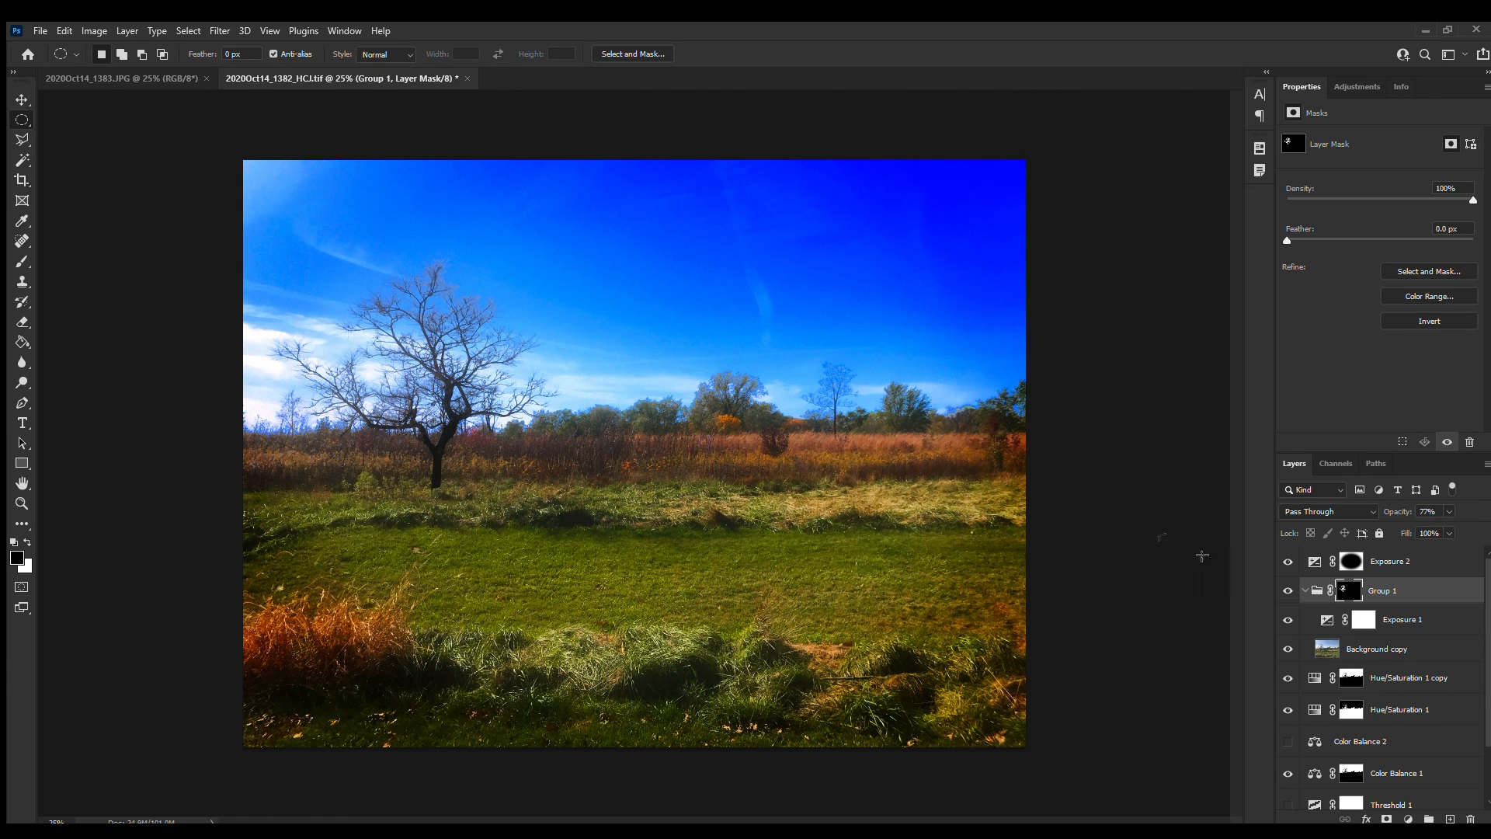
- Add a Vibrance adjustment above Exposure 2 with Vibrance +32 and Saturation +29, checking its before-and-after effect
{"action": "left_click", "coordinate": [1414, 562]}
{"action": "left_click", "coordinate": [1357, 86]}
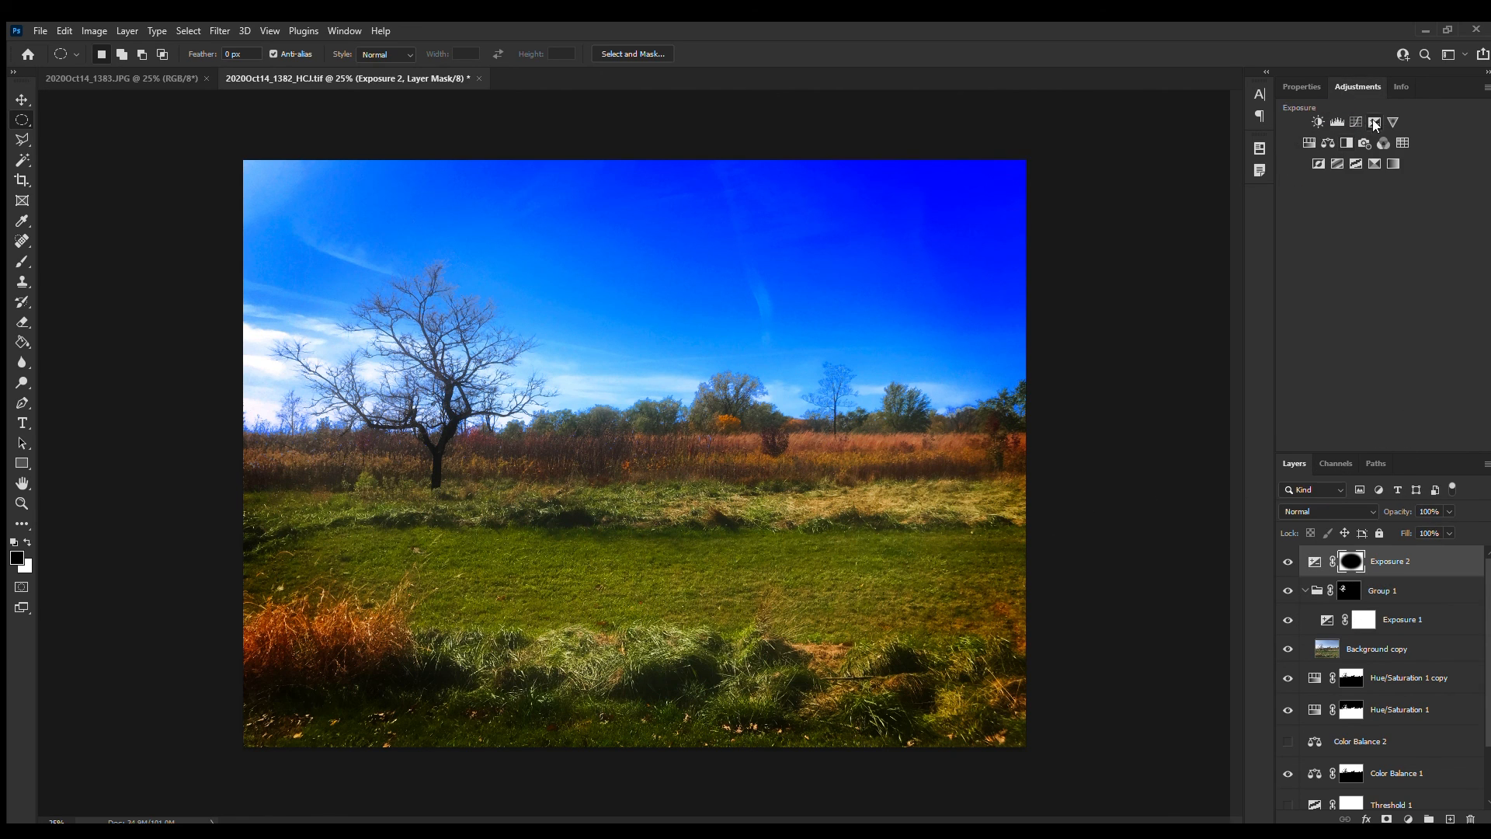
{"action": "left_click", "coordinate": [1319, 146]}
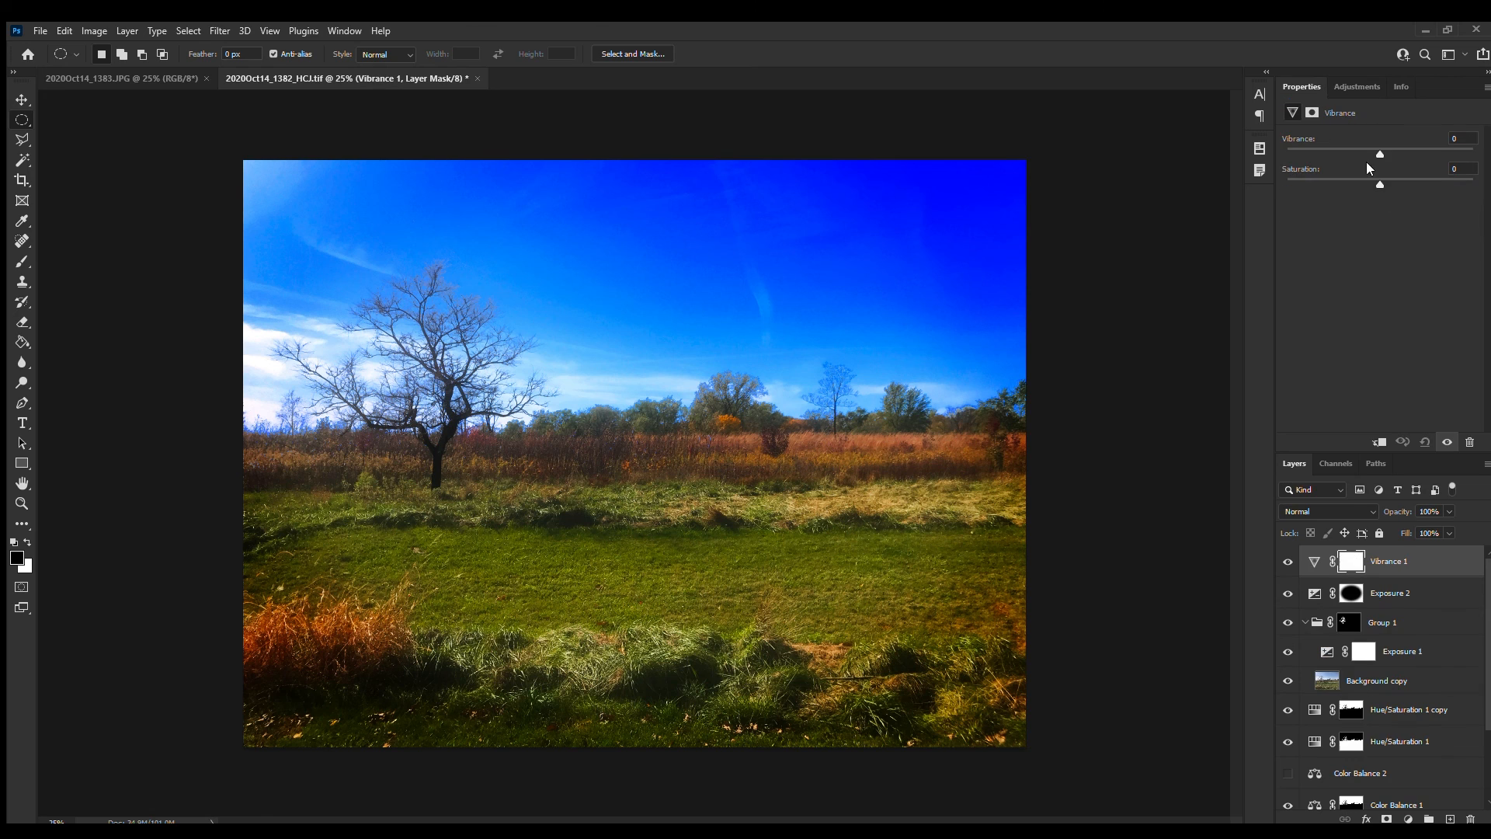
{"action": "left_click_drag", "start_coordinate": [1376, 147], "coordinate": [1408, 149]}
{"action": "left_click", "coordinate": [1287, 562]}
{"action": "left_click", "coordinate": [1288, 562]}
{"action": "left_click", "coordinate": [1288, 561]}
{"action": "left_click", "coordinate": [1287, 562]}
{"action": "left_click_drag", "start_coordinate": [1379, 184], "coordinate": [1414, 185]}
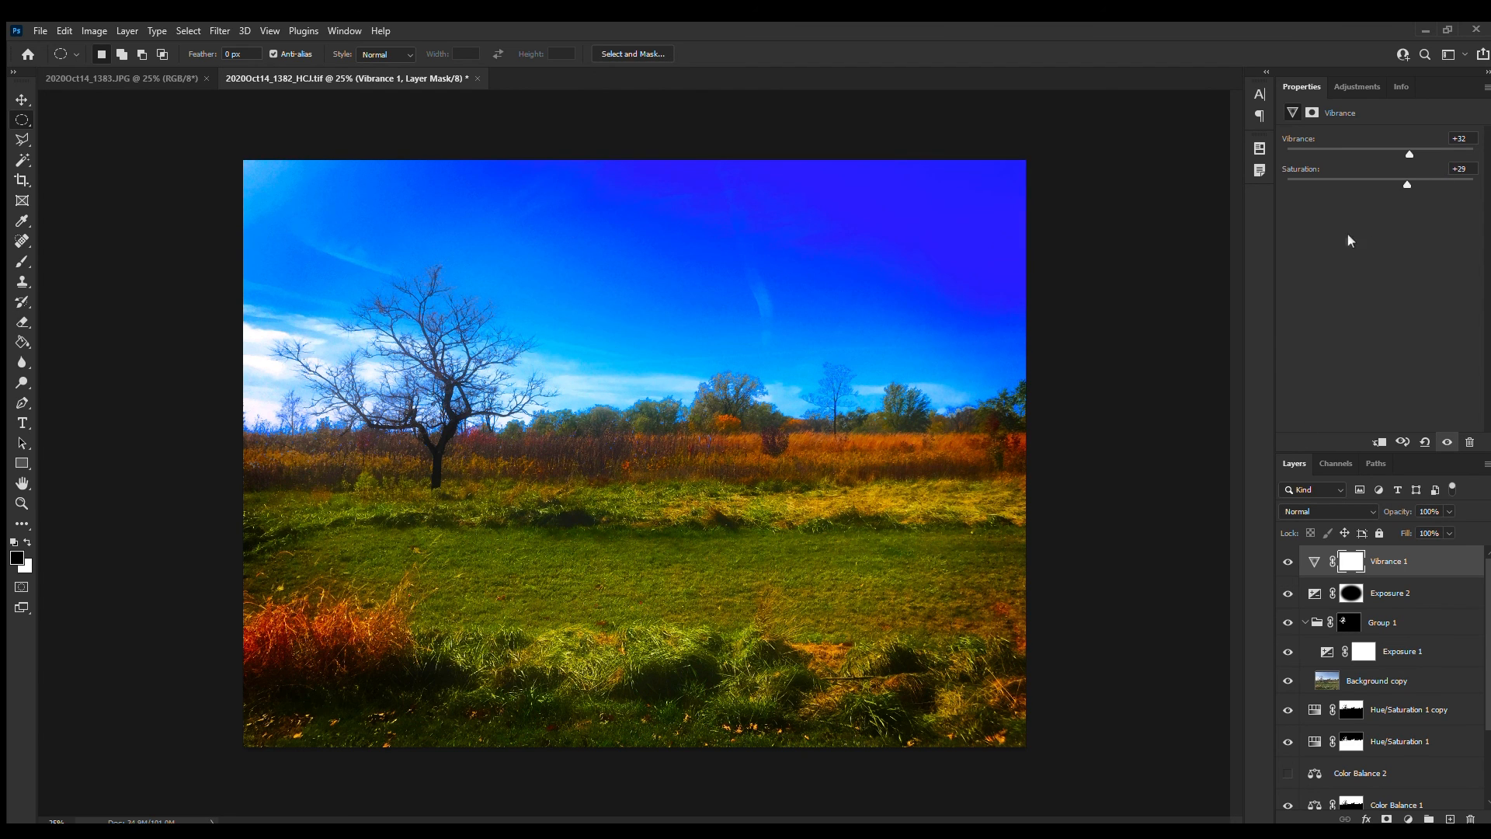
- Add a Hue/Saturation adjustment below Vibrance 1, using a copy of Exposure 2's mask feathered 195.8 px and Saturation -49
{"action": "left_click", "coordinate": [1356, 86]}
{"action": "left_click_drag", "start_coordinate": [1312, 144], "coordinate": [1350, 594]}
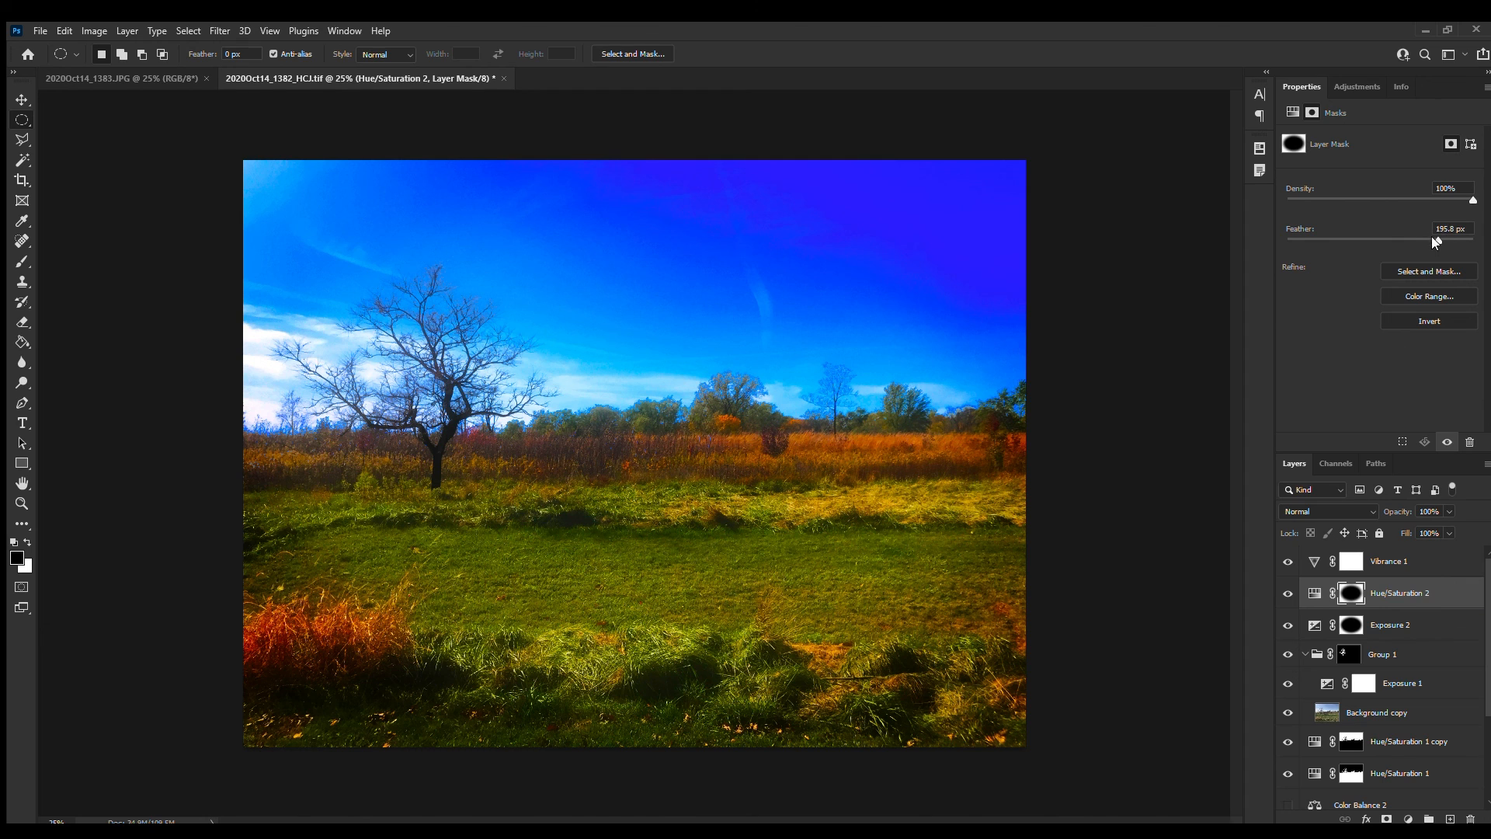
{"action": "left_click", "coordinate": [1292, 112]}
{"action": "left_click_drag", "start_coordinate": [1380, 223], "coordinate": [1332, 226]}
- Compare the photo with and without the Hue/Saturation 2 and Vibrance 1 adjustments
{"action": "left_click", "coordinate": [1287, 593]}
{"action": "left_click", "coordinate": [1286, 593]}
{"action": "left_click", "coordinate": [1287, 561]}
{"action": "left_click", "coordinate": [1287, 560]}
{"action": "left_click", "coordinate": [1287, 560]}
{"action": "left_click", "coordinate": [1287, 560]}
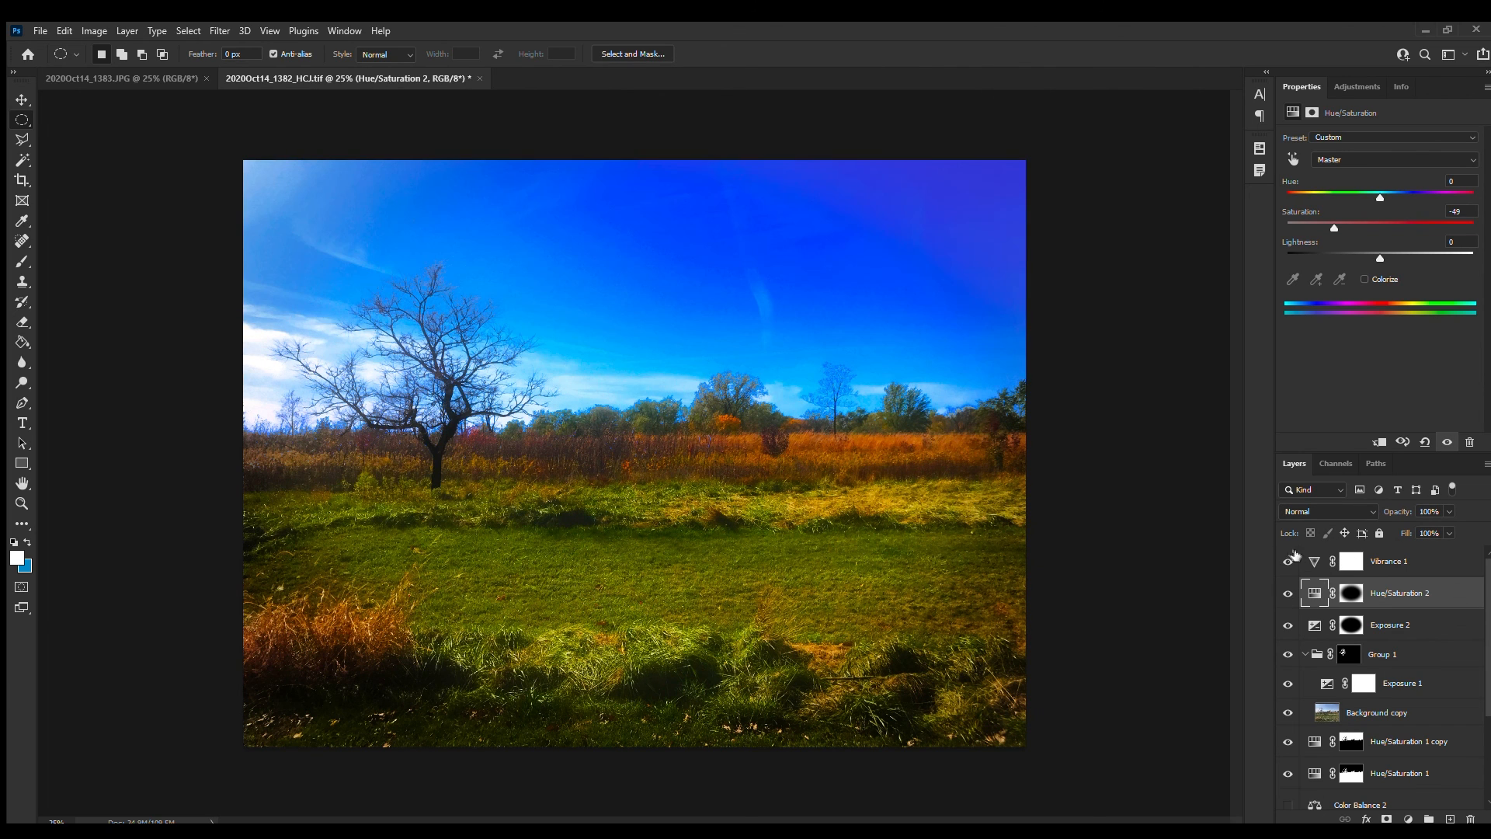